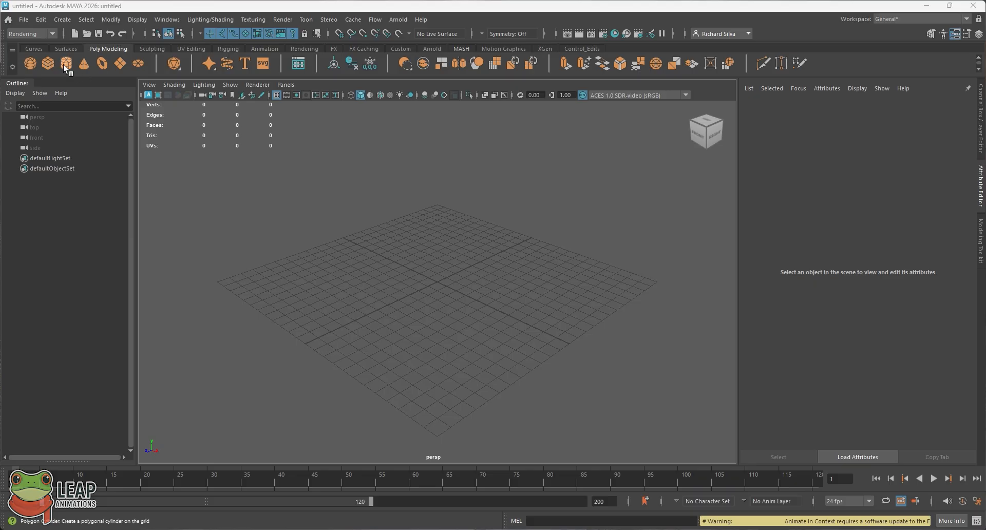
# - Open Maya's File menu in the empty untitled scene
pyautogui.click(23, 19)
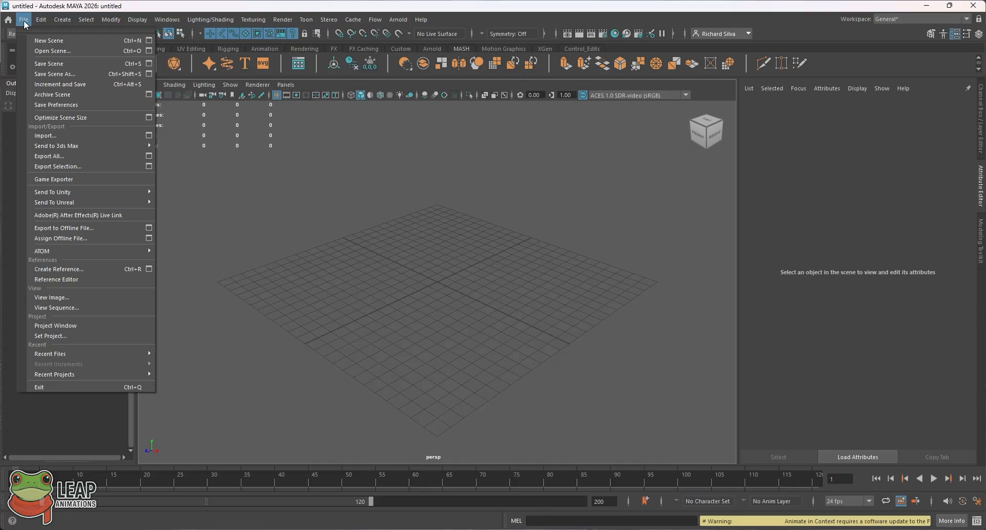
# - Start a new project in the Project Window and name it Lizard_Character
pyautogui.click(79, 327)
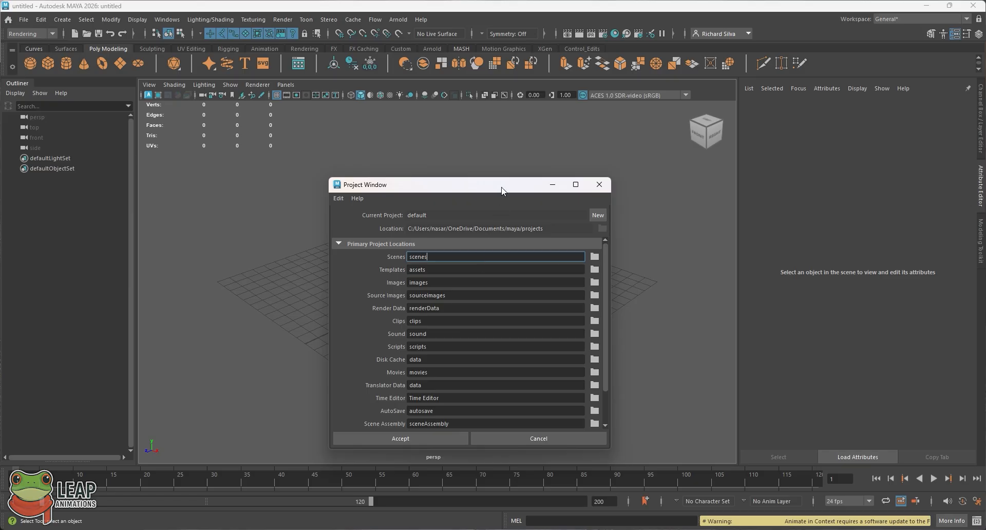
pyautogui.moveTo(502, 190)
pyautogui.mouseDown()
pyautogui.moveTo(518, 134)
pyautogui.moveTo(498, 137)
pyautogui.mouseUp()
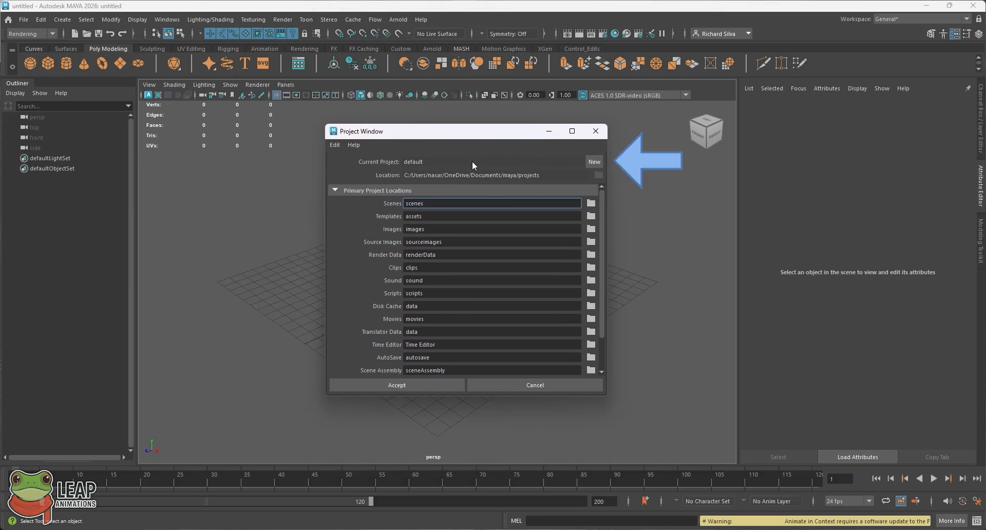
pyautogui.click(590, 162)
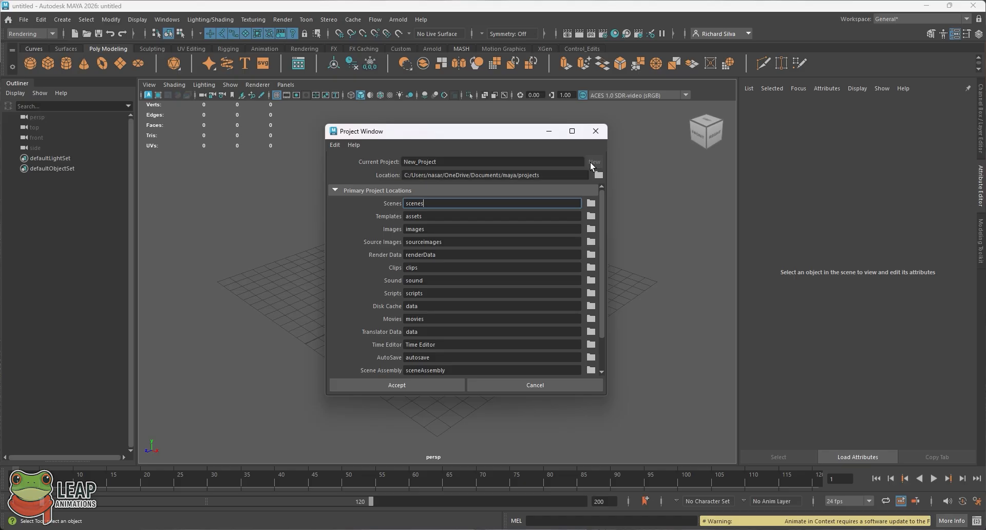
pyautogui.doubleClick(467, 161)
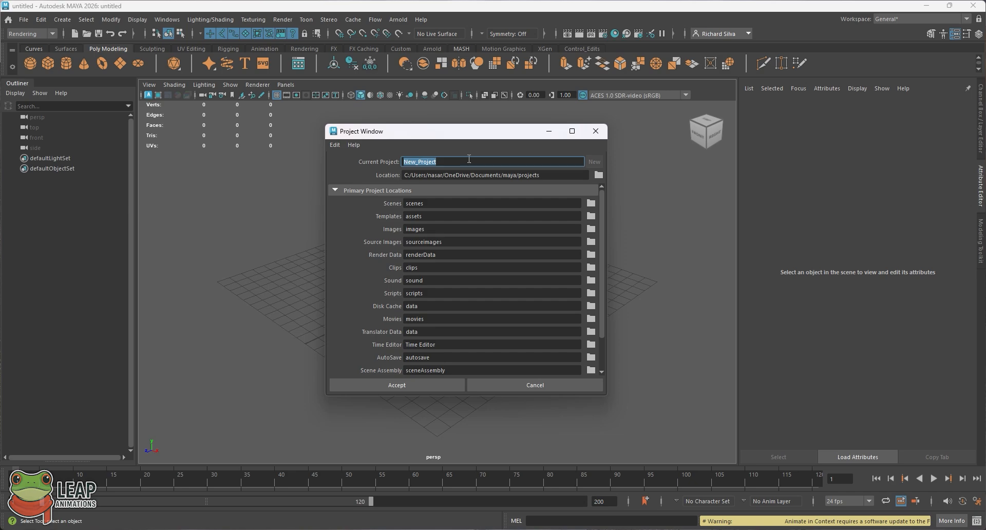
pyautogui.write('Lizard_Character')
# - Set the project location to the Desktop's Mountain_Lizard folder and accept the project
pyautogui.click(597, 175)
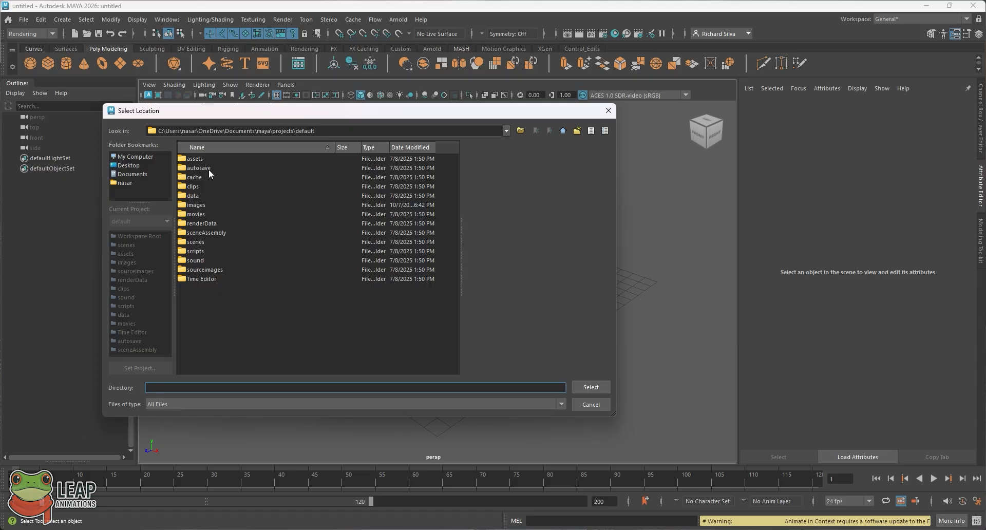
pyautogui.click(132, 165)
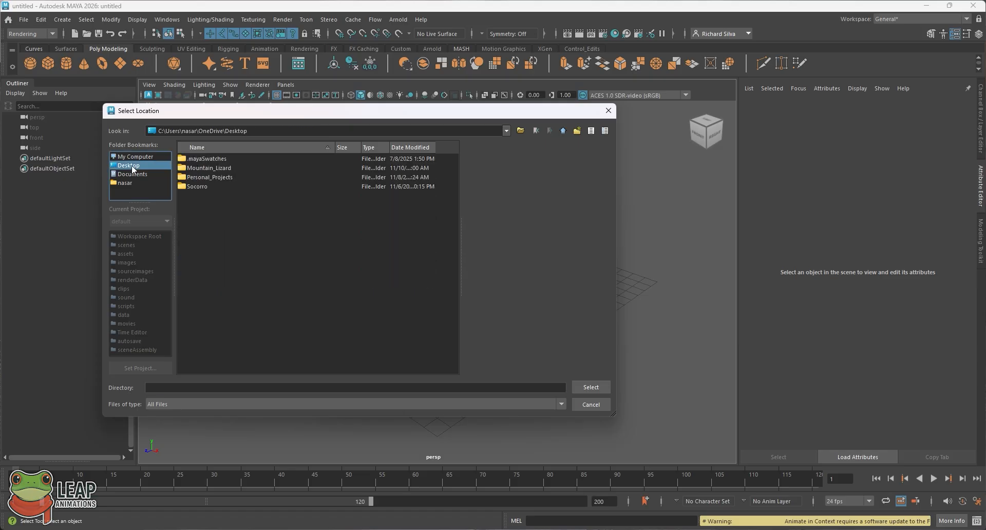
pyautogui.click(212, 167)
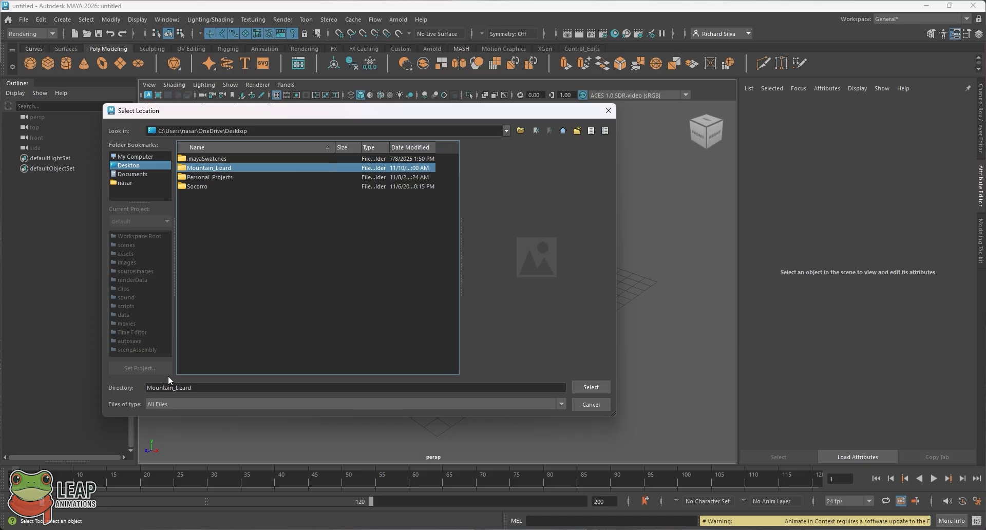
pyautogui.click(600, 389)
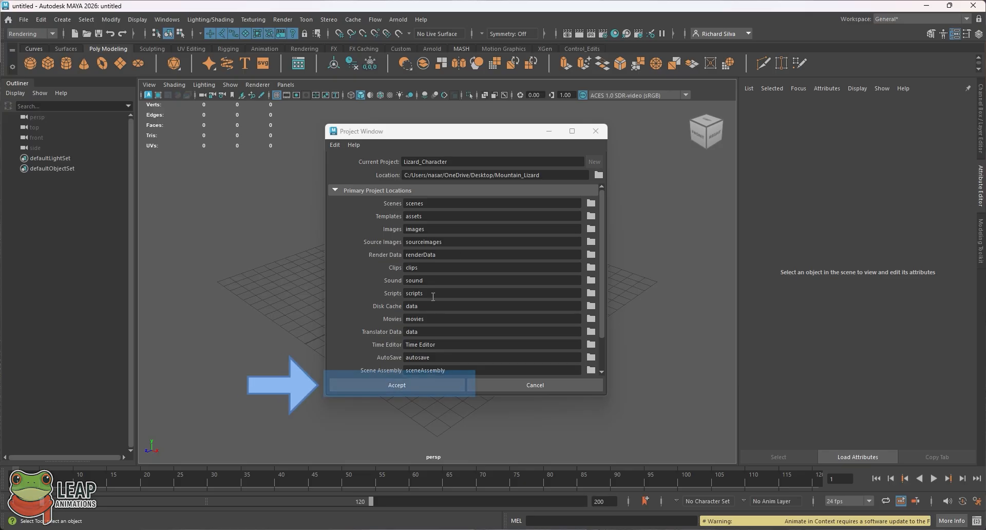
pyautogui.click(397, 385)
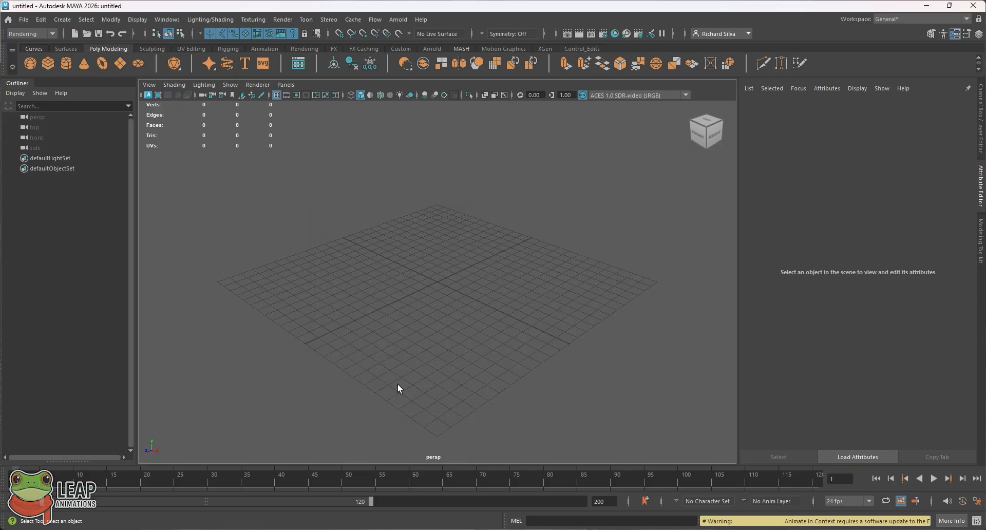
# - Minimize Maya and browse Mountain_Lizard > Lizard_Character > sourceimages in File Explorer, then back out
pyautogui.click(924, 5)
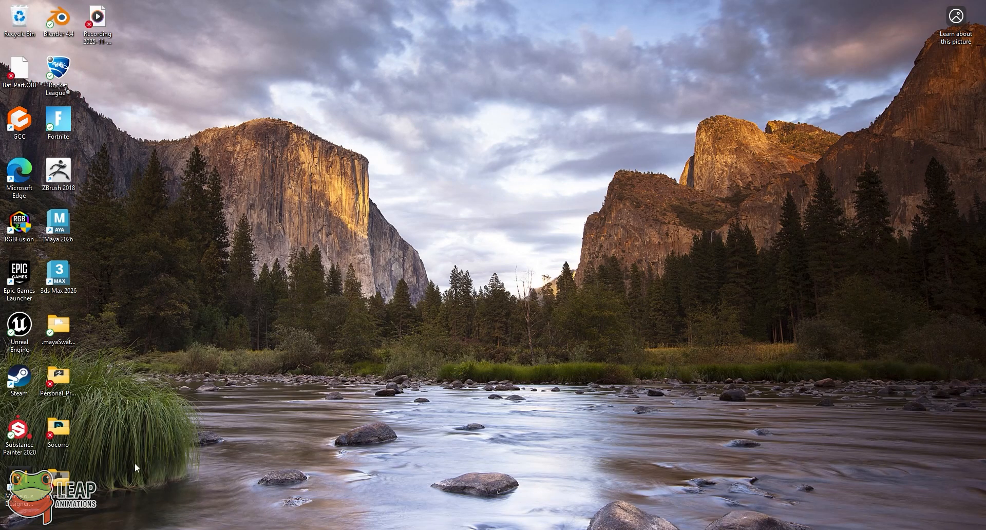
pyautogui.doubleClick(54, 468)
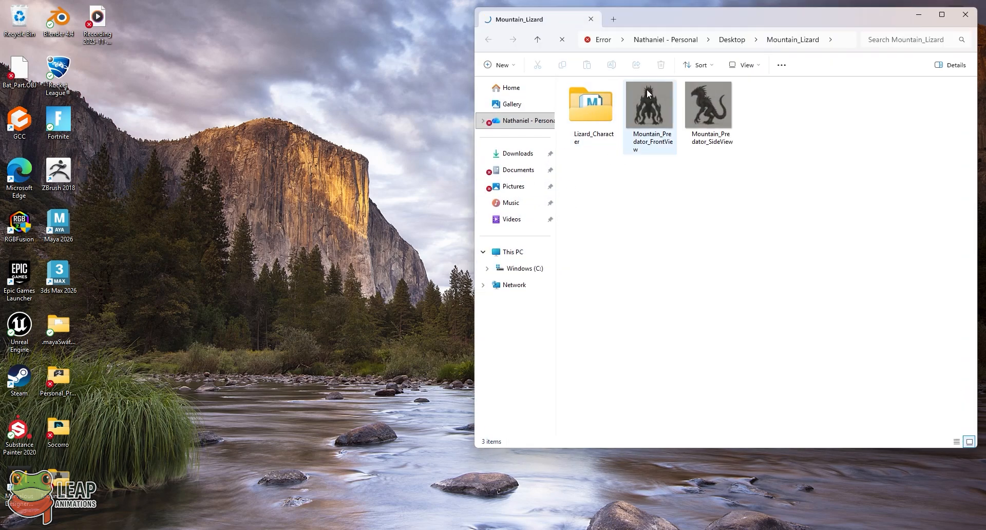
pyautogui.doubleClick(591, 113)
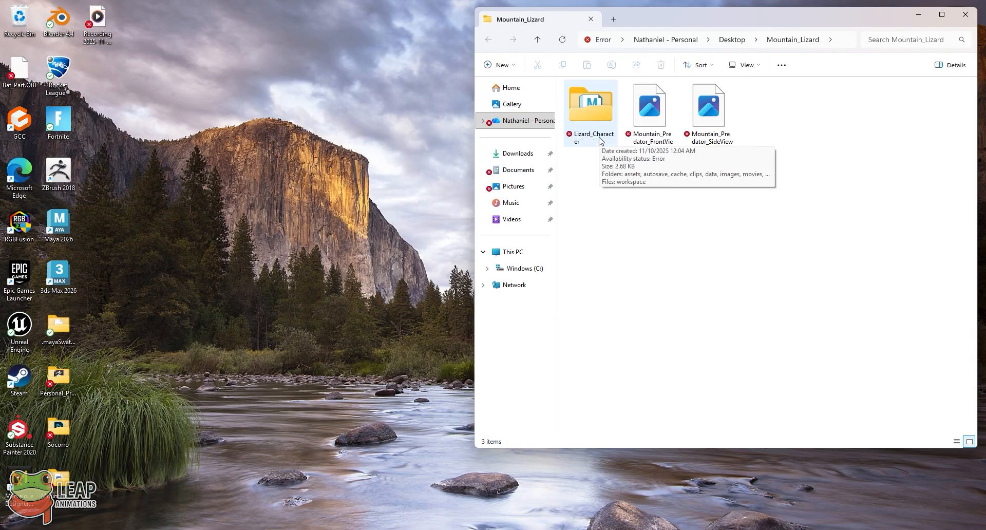
pyautogui.doubleClick(598, 137)
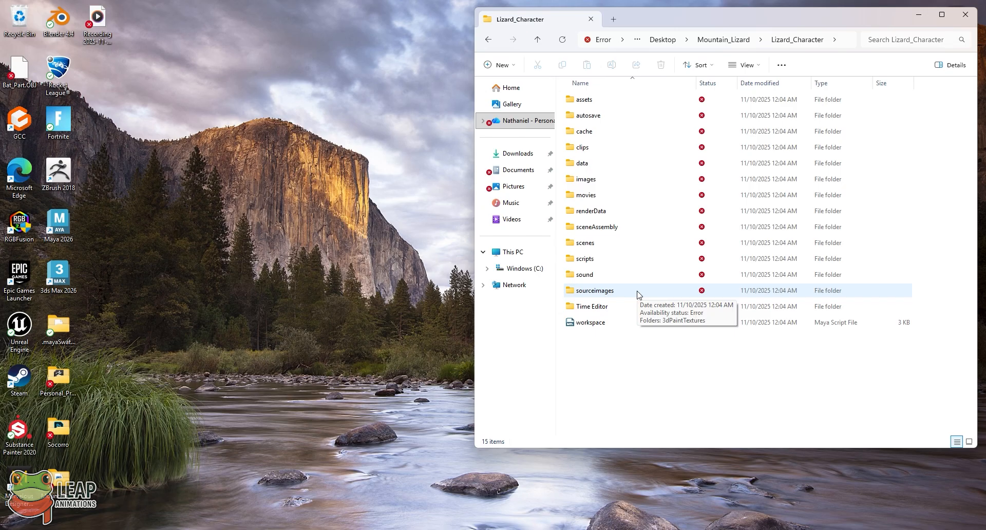
pyautogui.click(599, 290)
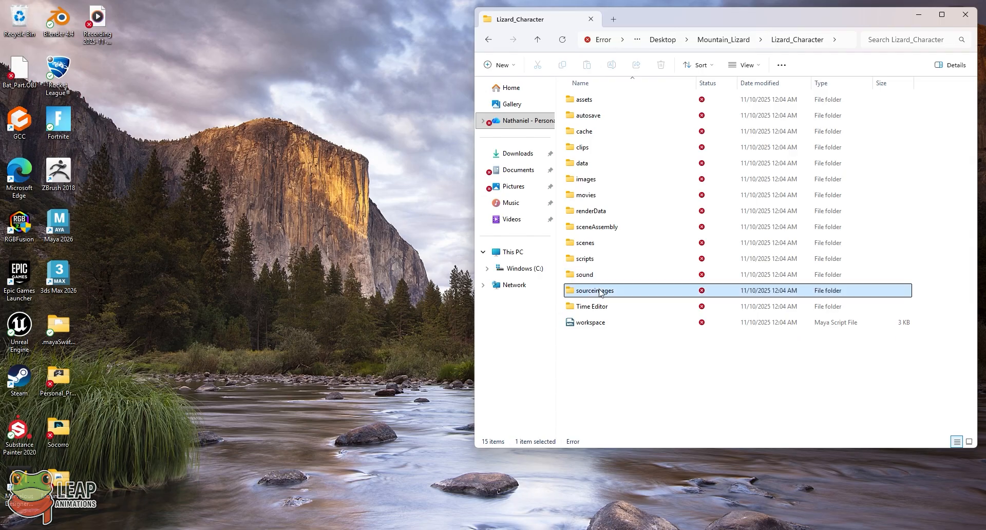
pyautogui.doubleClick(599, 290)
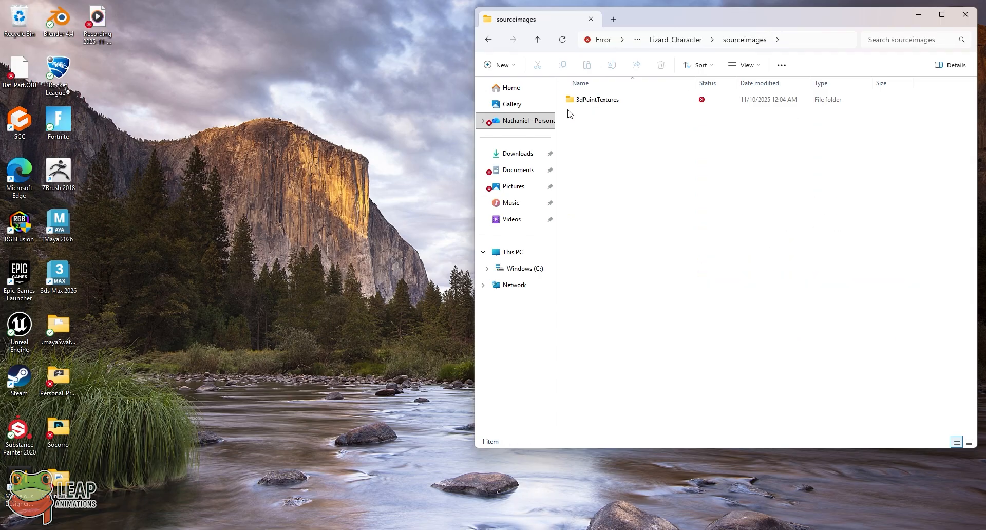
pyautogui.click(488, 41)
# - Move both Mountain_Predator images into the Lizard_Character folder and open it
pyautogui.click(488, 41)
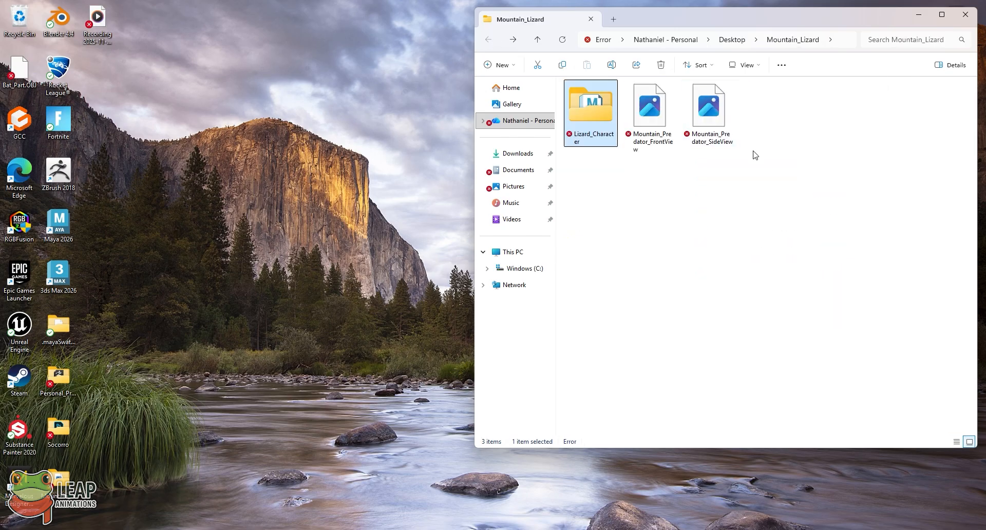
pyautogui.moveTo(753, 154); pyautogui.dragTo(604, 106)
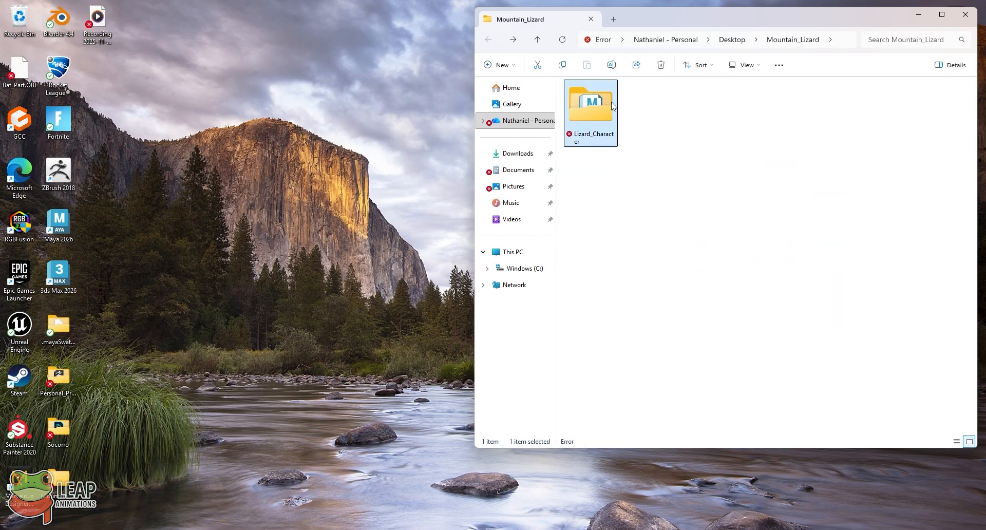
pyautogui.click(623, 128)
pyautogui.doubleClick(604, 117)
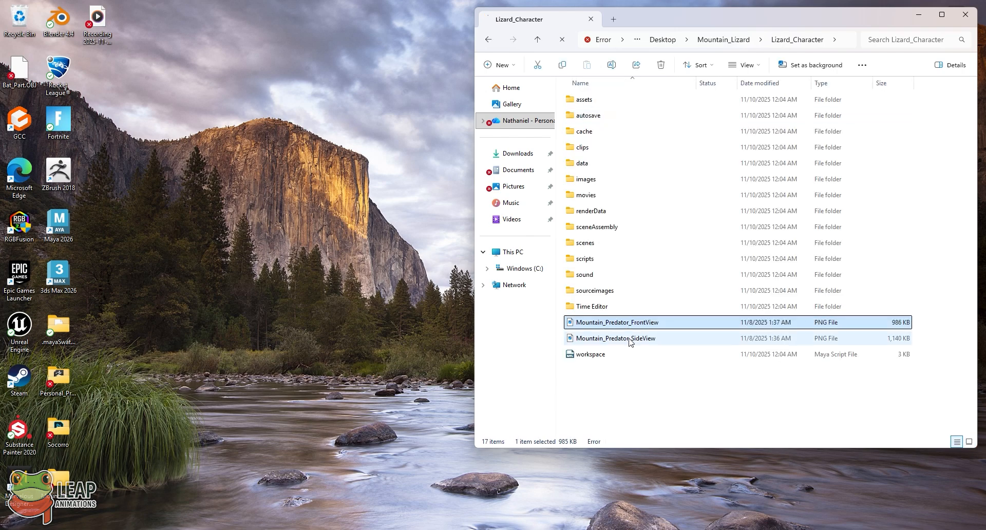
# - Move both PNGs into sourceimages, verify them there, and close File Explorer
pyautogui.keyDown('ctrl'); pyautogui.click(627, 340); pyautogui.keyUp('ctrl')
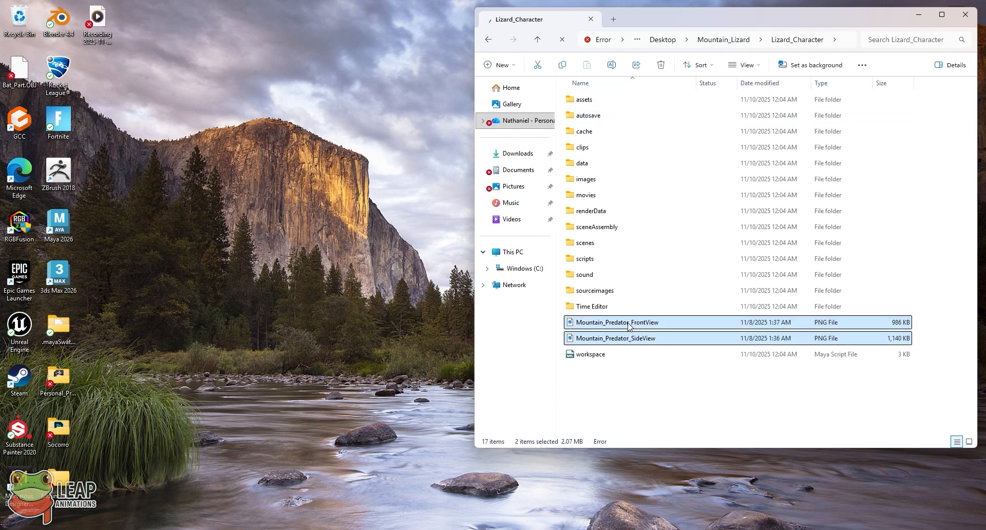
pyautogui.moveTo(630, 328); pyautogui.dragTo(608, 295)
pyautogui.doubleClick(607, 295)
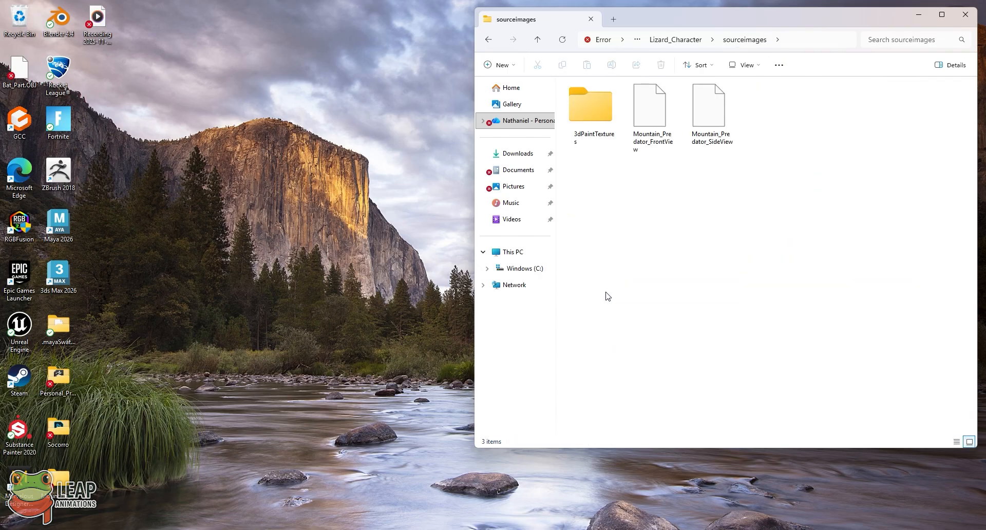
pyautogui.click(492, 41)
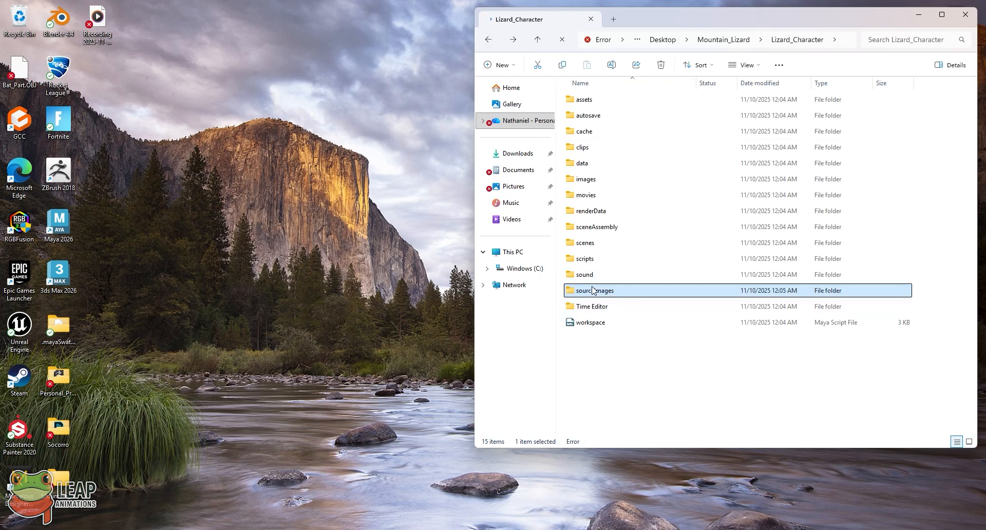
pyautogui.click(513, 41)
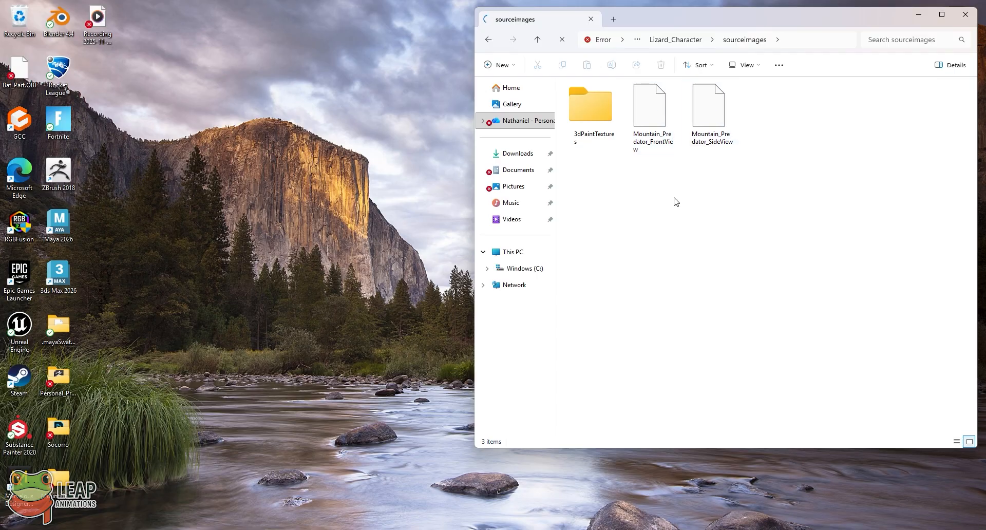
pyautogui.click(486, 40)
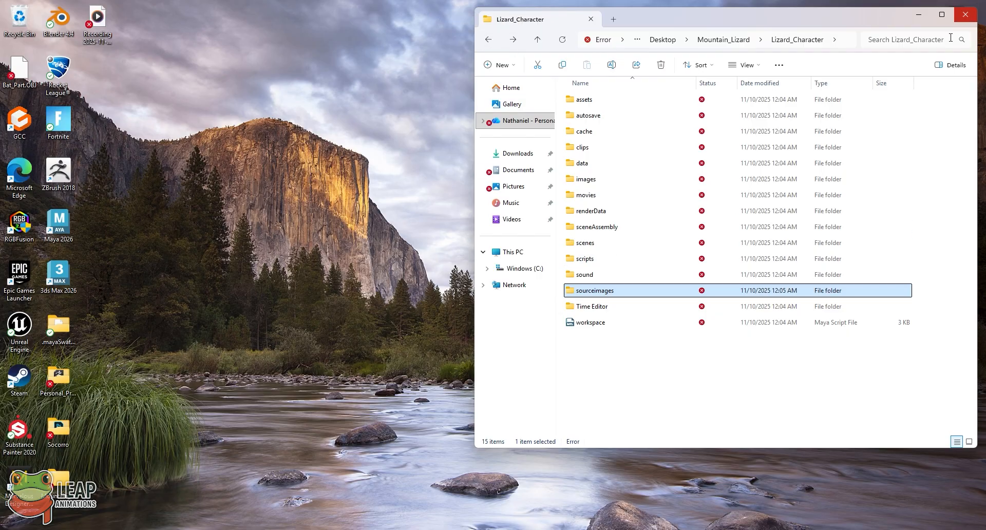
pyautogui.click(488, 39)
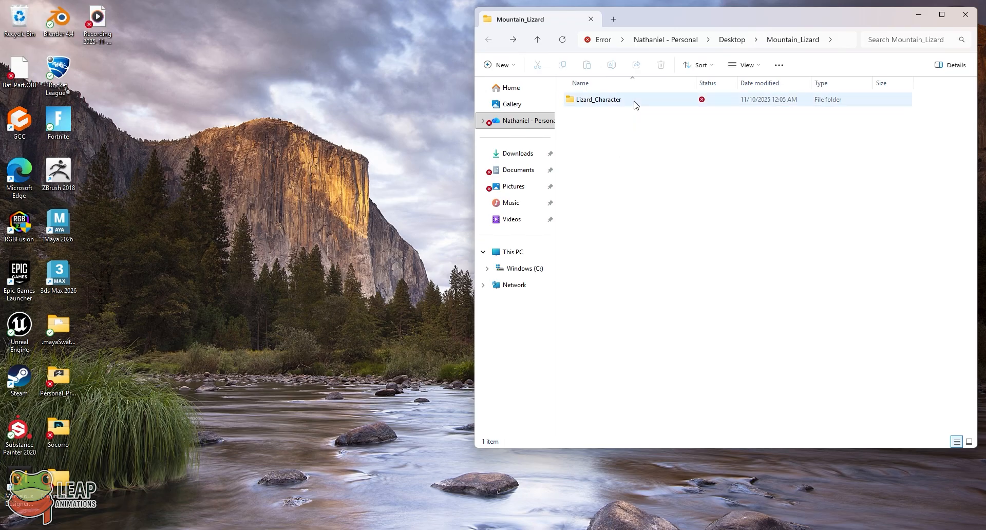
pyautogui.click(968, 14)
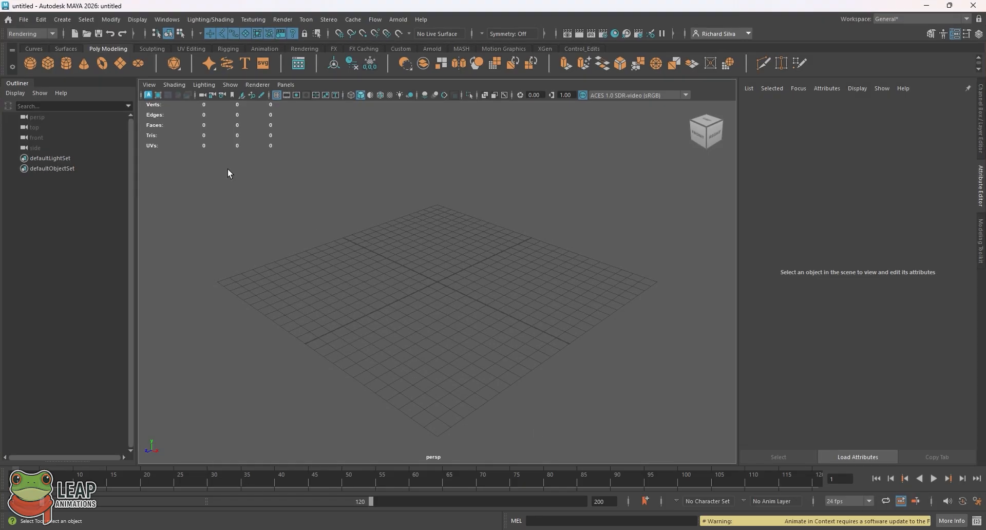
# - Set Mountain_Lizard's Lizard_Character folder as Maya's current project and reopen the File menu
pyautogui.click(25, 24)
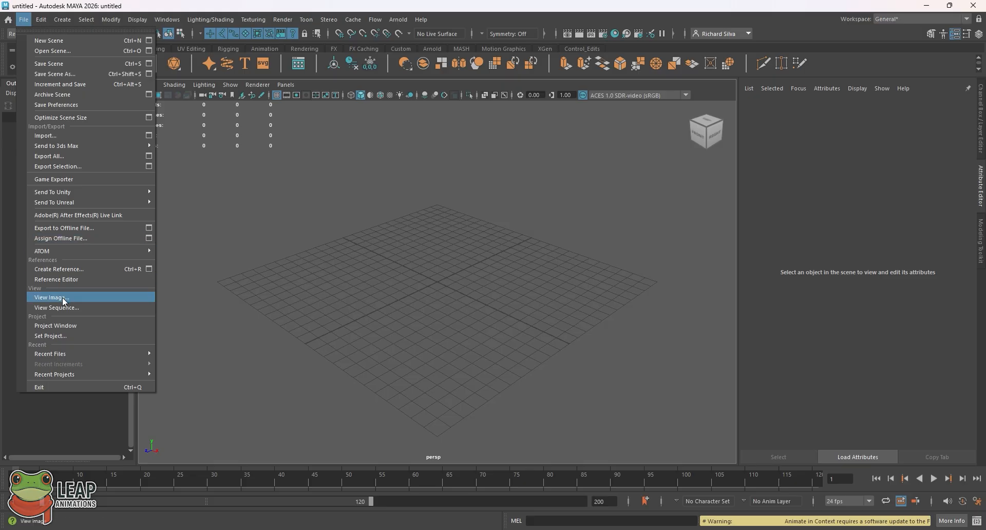
pyautogui.click(72, 336)
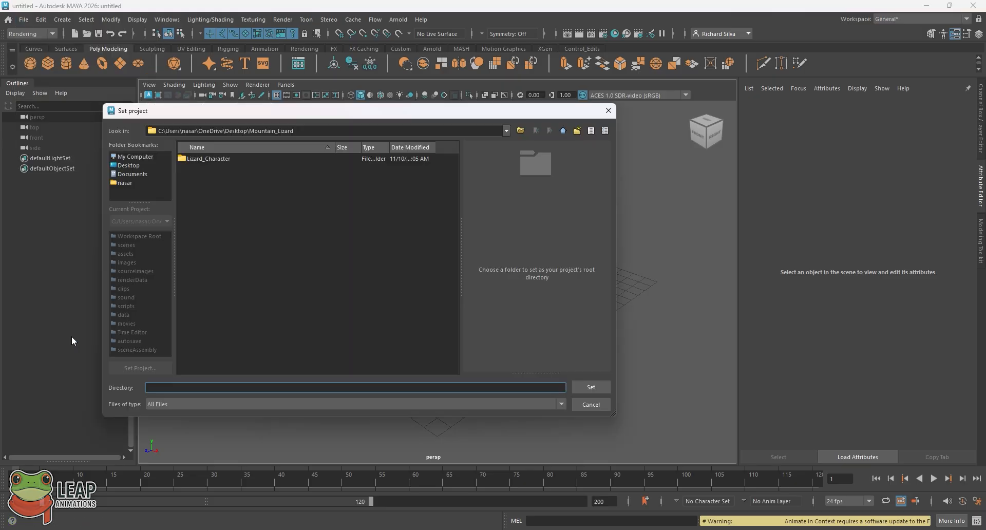
pyautogui.click(210, 159)
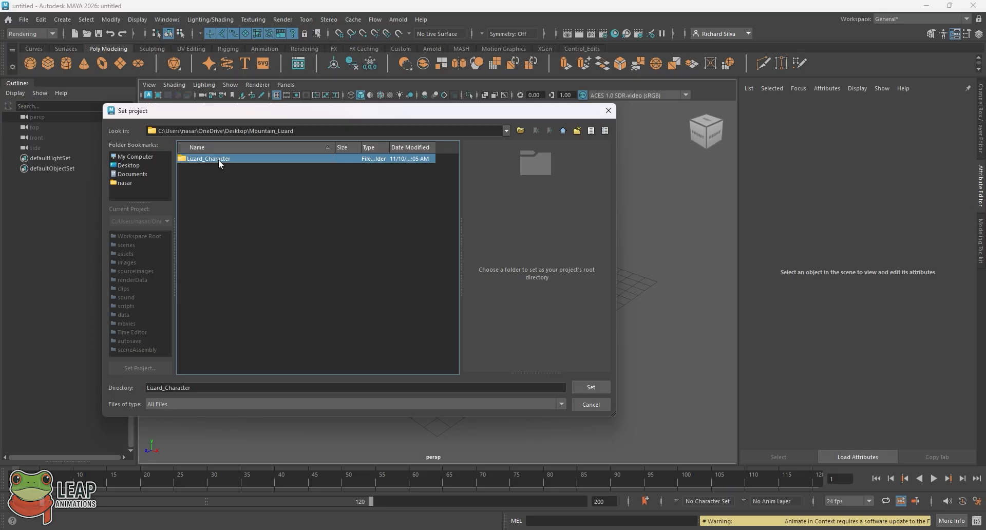
pyautogui.doubleClick(220, 158)
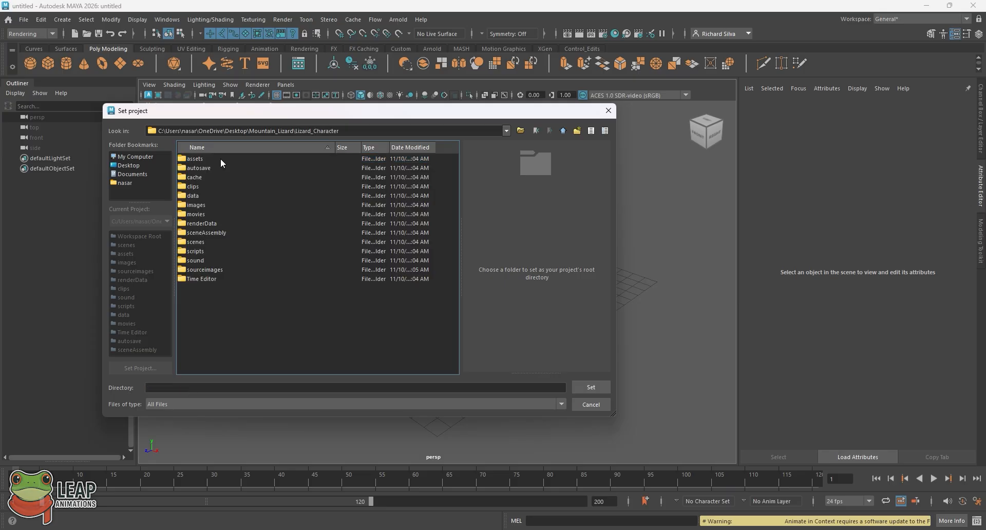
pyautogui.click(536, 131)
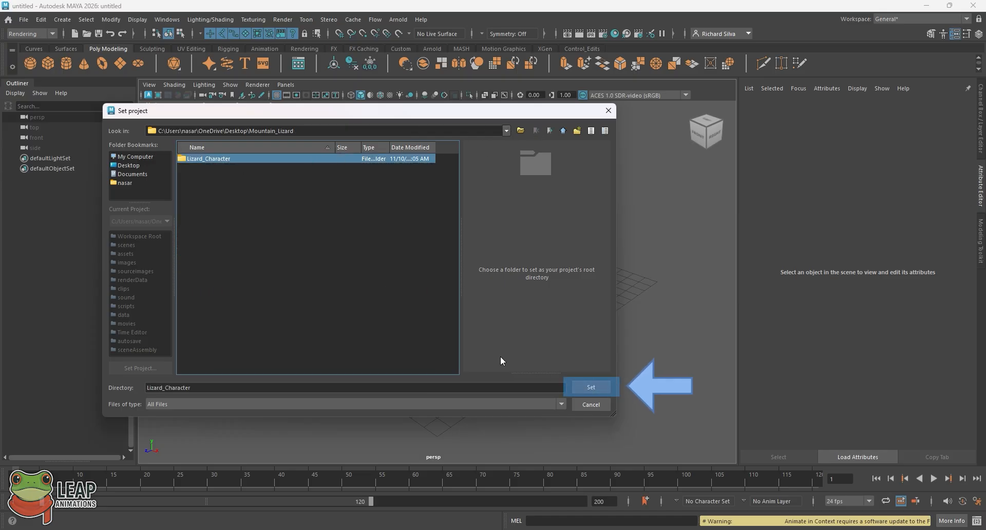
pyautogui.click(580, 387)
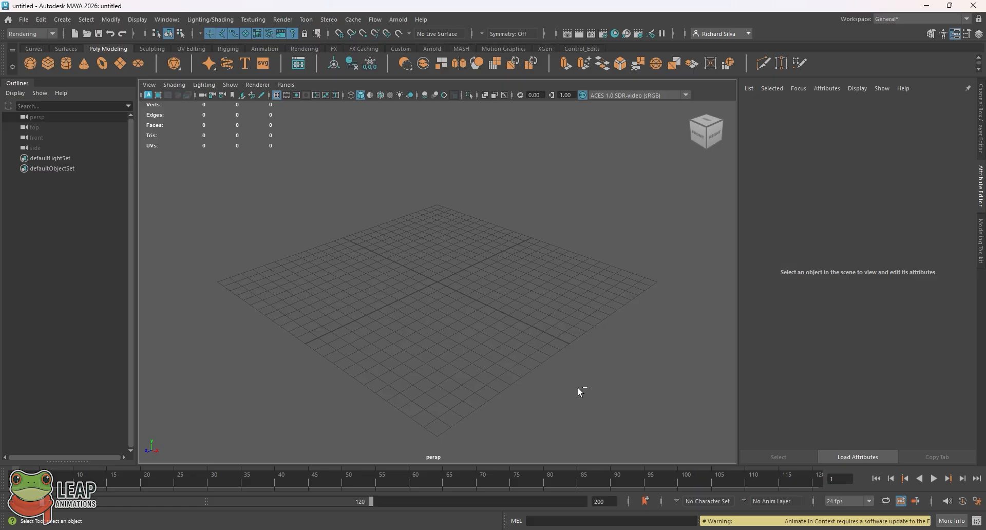
pyautogui.click(23, 20)
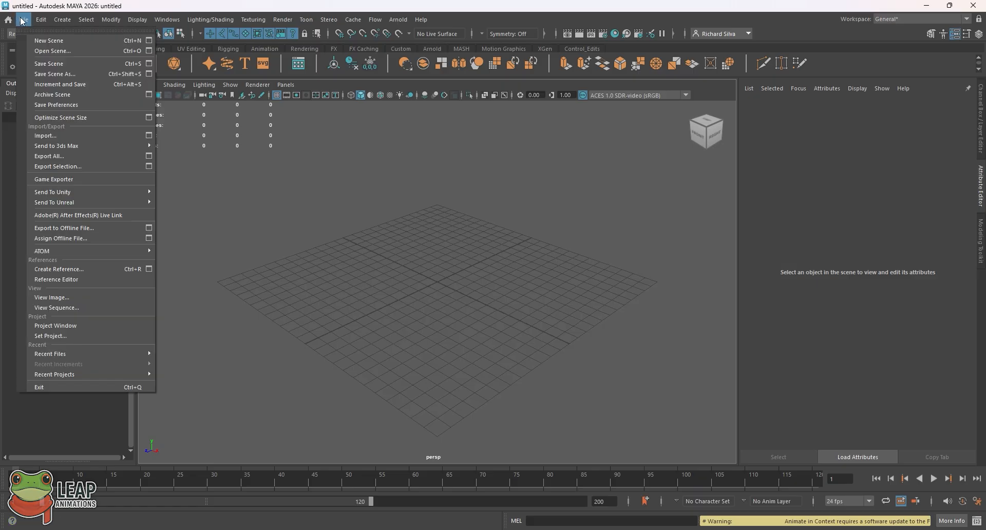
# - Save the scene as Lizard.ma with the Maya ASCII file type
pyautogui.click(79, 76)
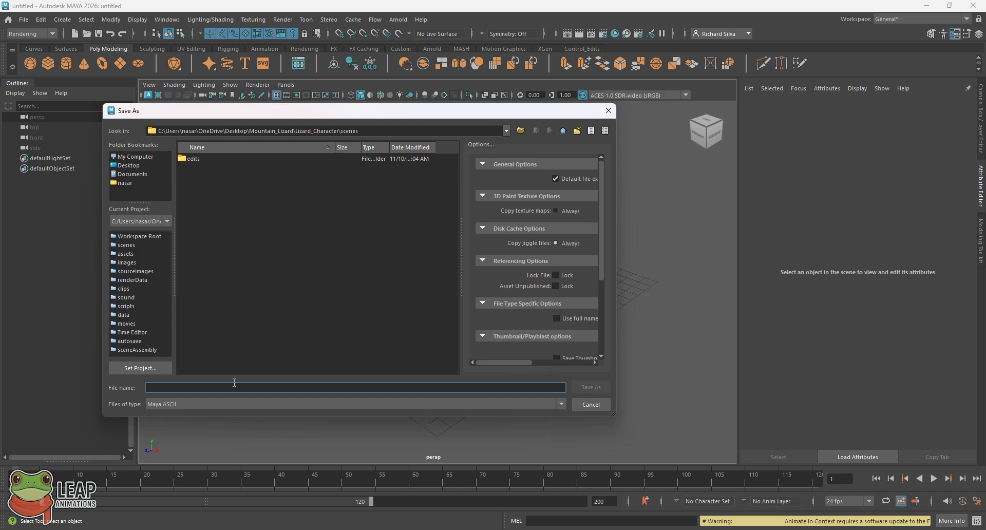
pyautogui.write('Lizard')
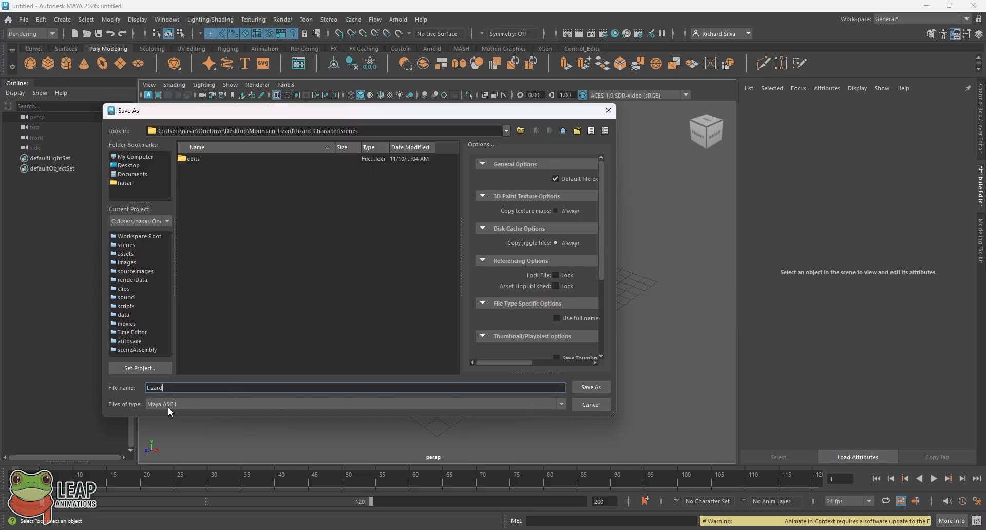
pyautogui.click(245, 404)
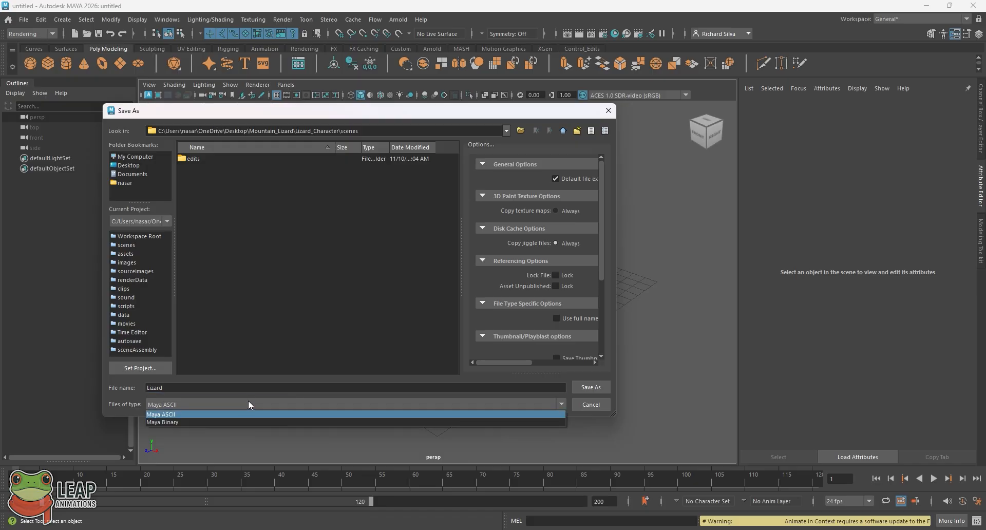
pyautogui.click(248, 401)
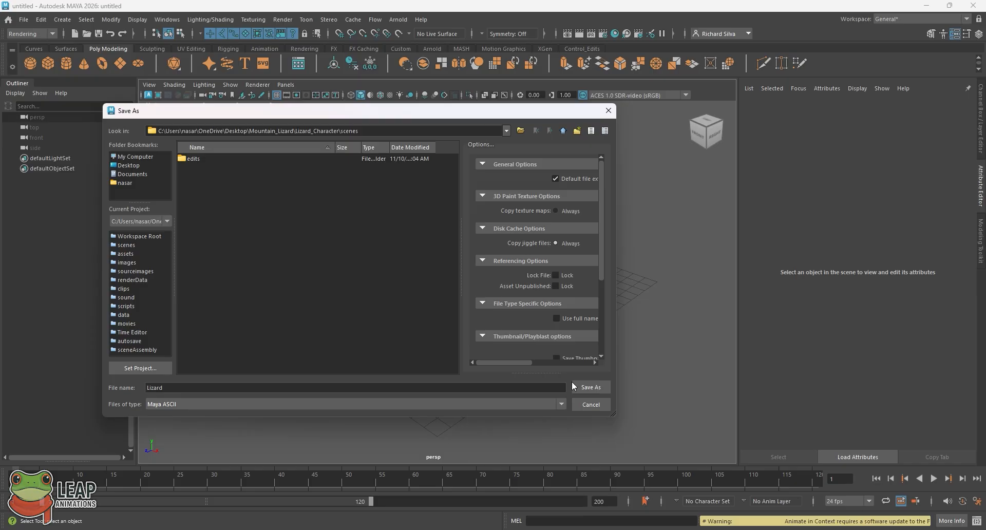
pyautogui.click(601, 389)
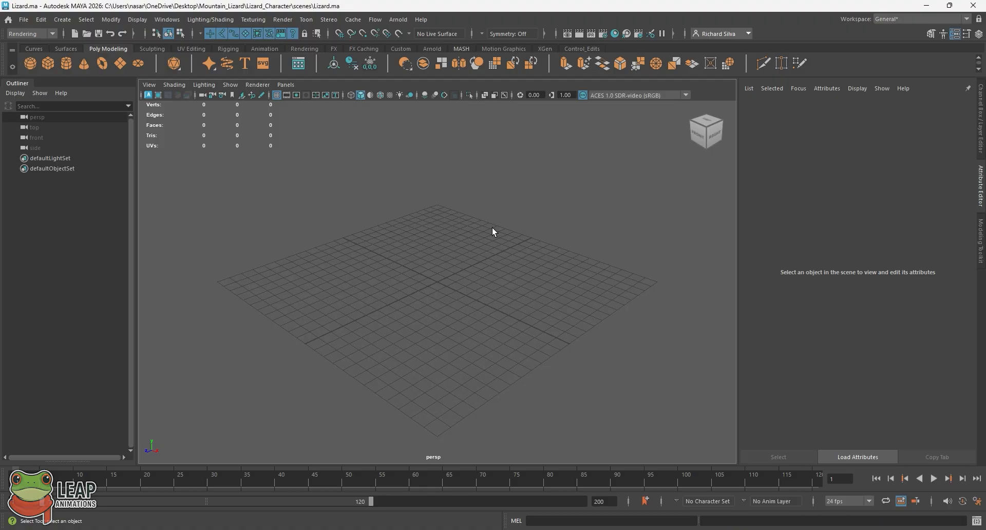
# - Show four camera views and switch to the Modeling - Standard workspace
pyautogui.press('space')
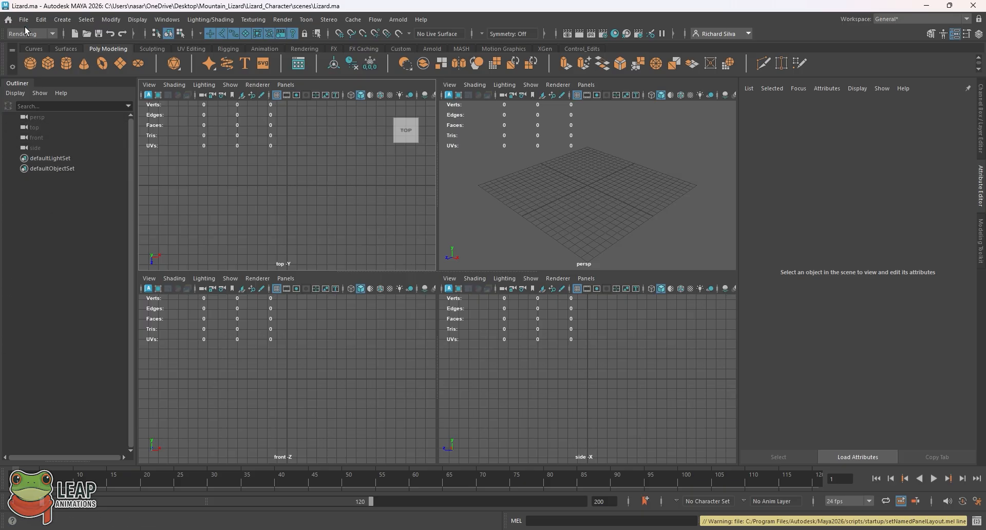
pyautogui.click(169, 19)
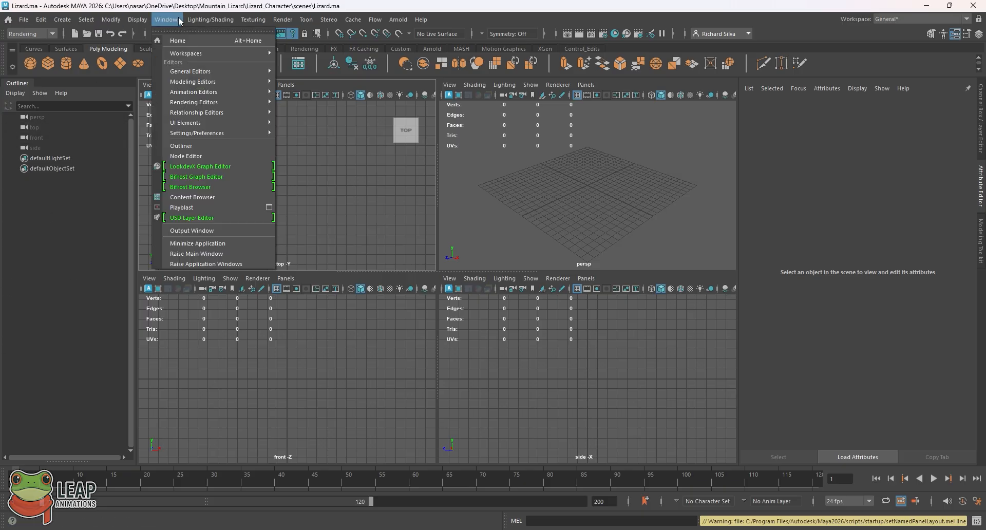
pyautogui.moveTo(212, 52)
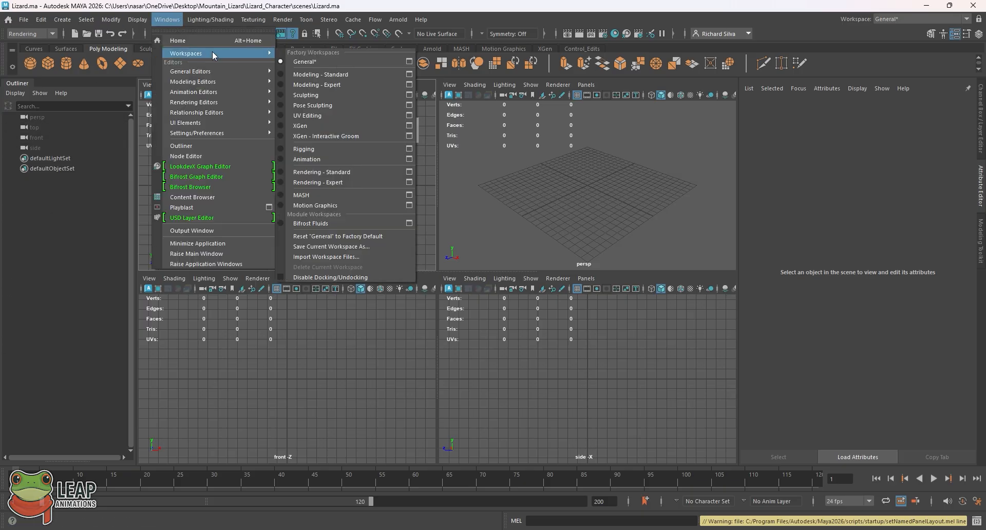
pyautogui.click(350, 75)
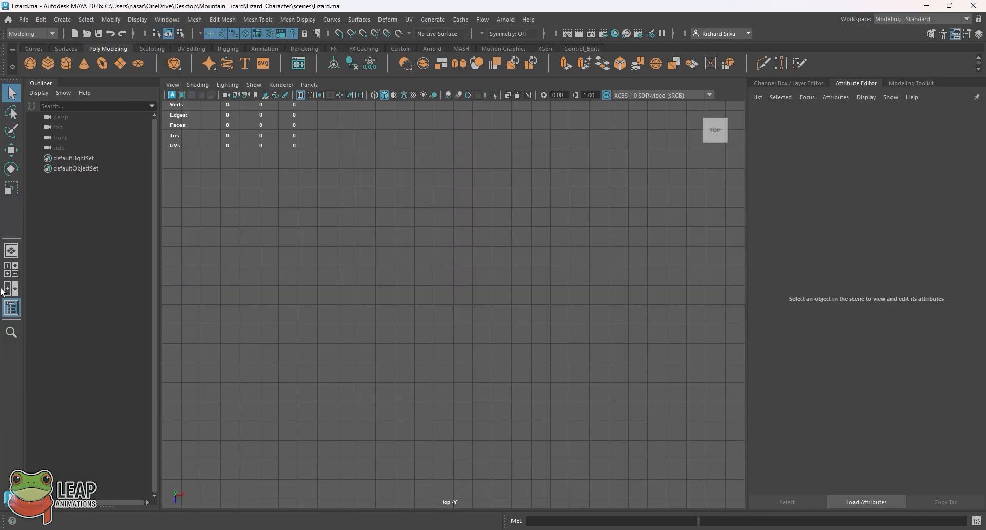
# - Split the viewport into four views, then maximize the front view alone
pyautogui.click(7, 270)
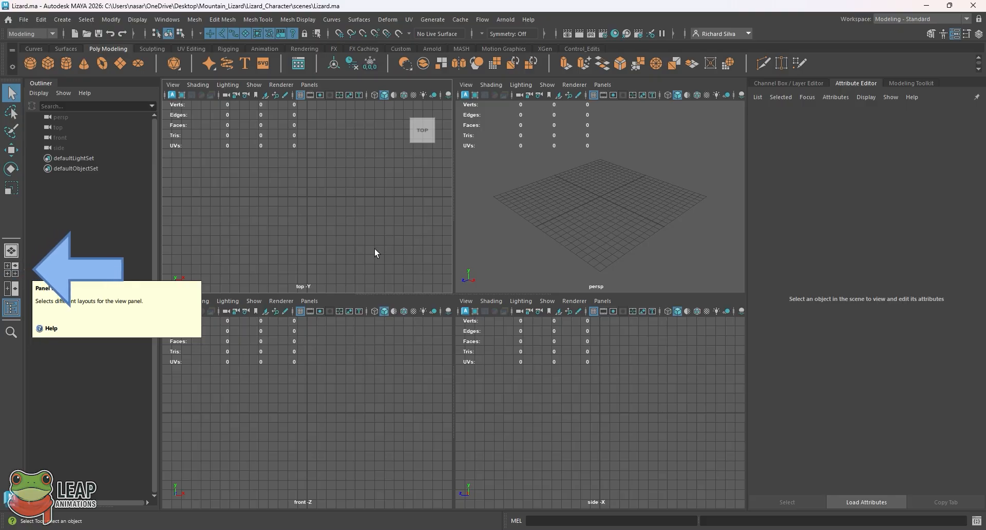
pyautogui.scroll(-2, 301, 186)
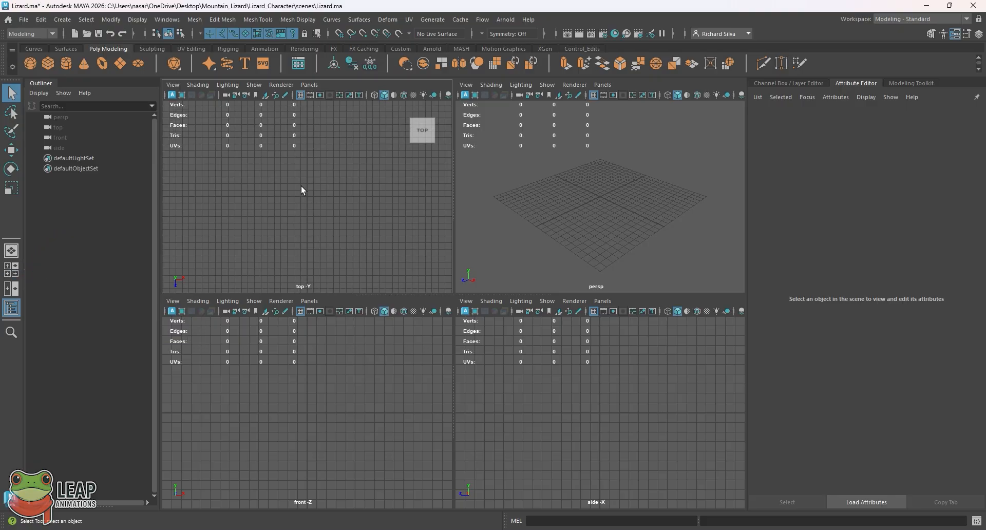
pyautogui.scroll(3, 346, 399)
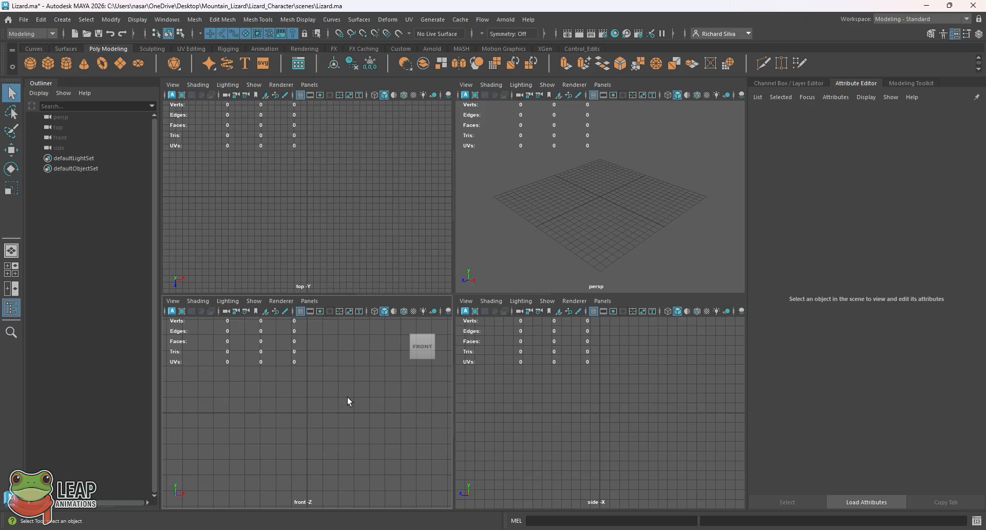
pyautogui.click(670, 405)
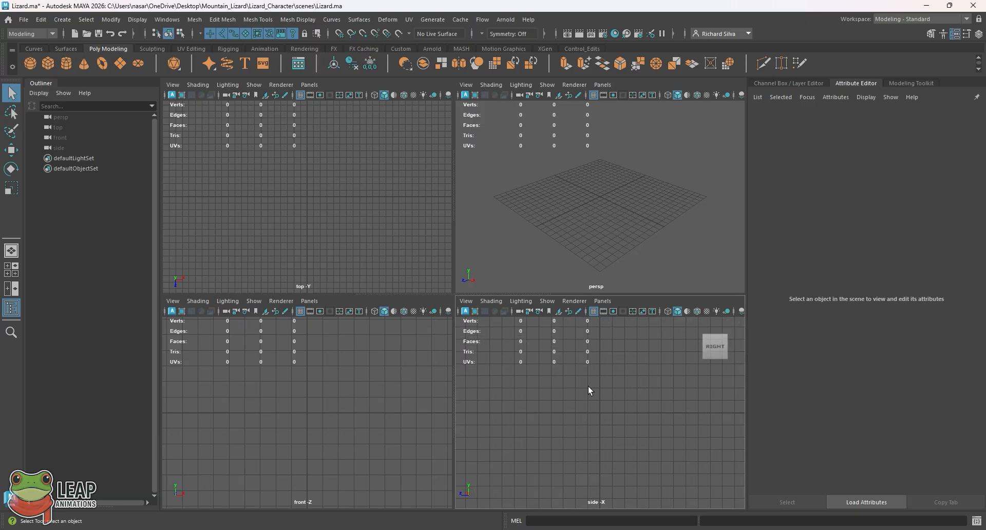
pyautogui.scroll(-3, 286, 408)
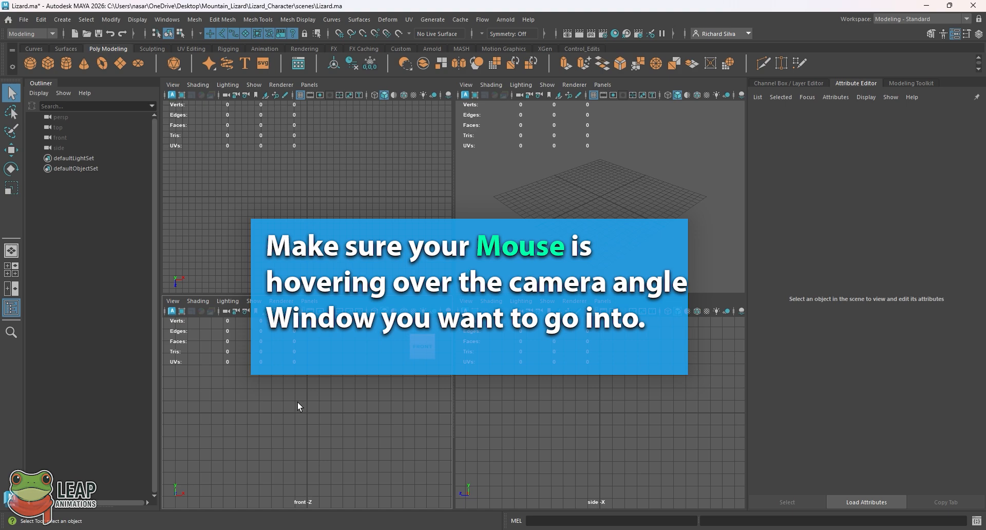
pyautogui.press('space')
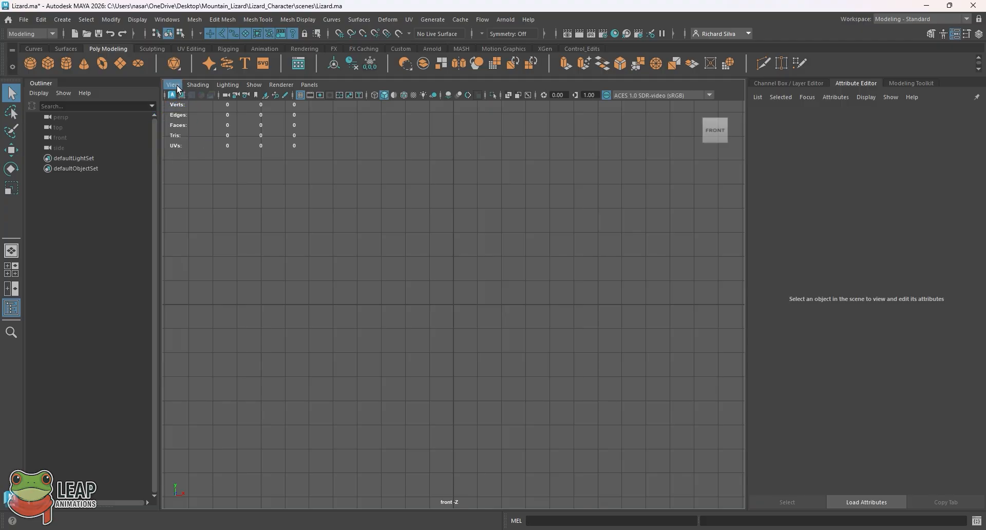
# - Import Mountain_Predator_FrontView.png as the front camera's image plane, then return to four views
pyautogui.click(175, 85)
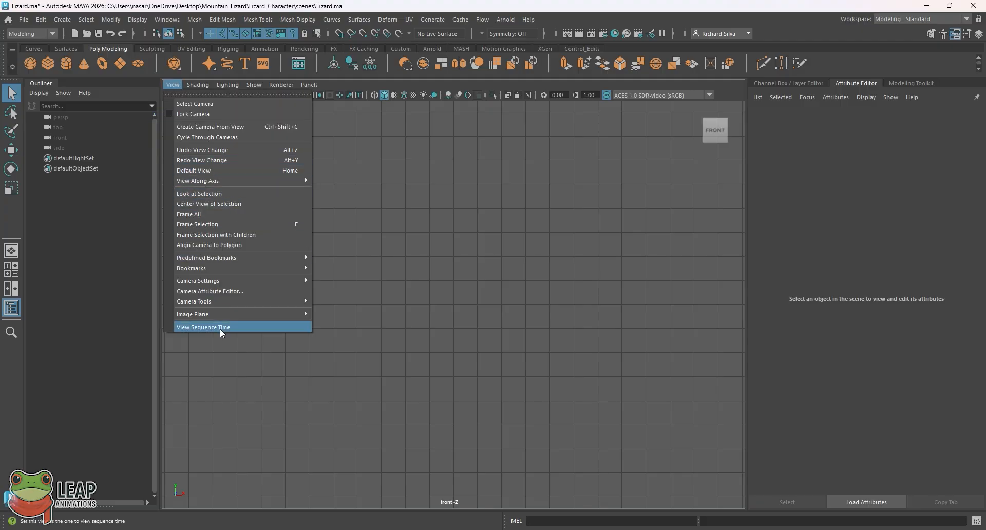
pyautogui.moveTo(225, 317)
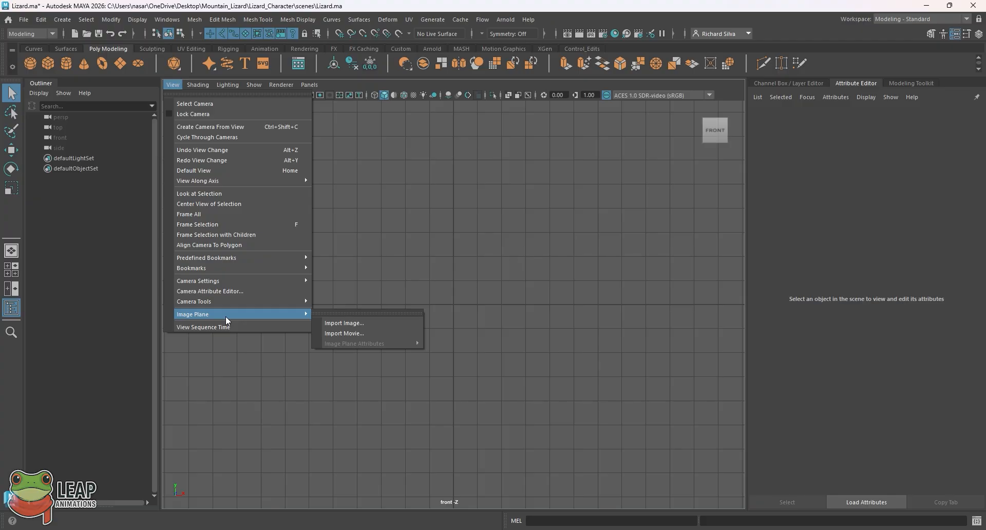
pyautogui.click(376, 323)
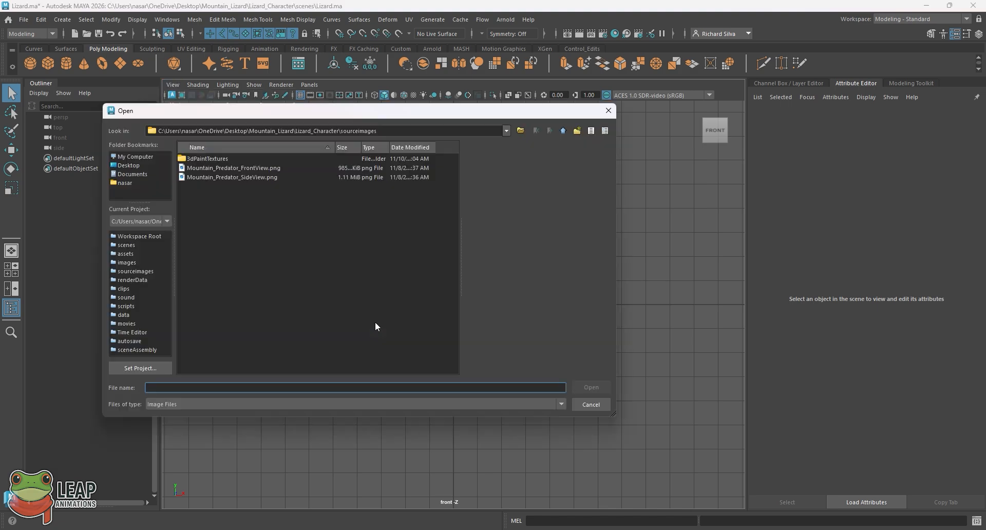
pyautogui.click(242, 168)
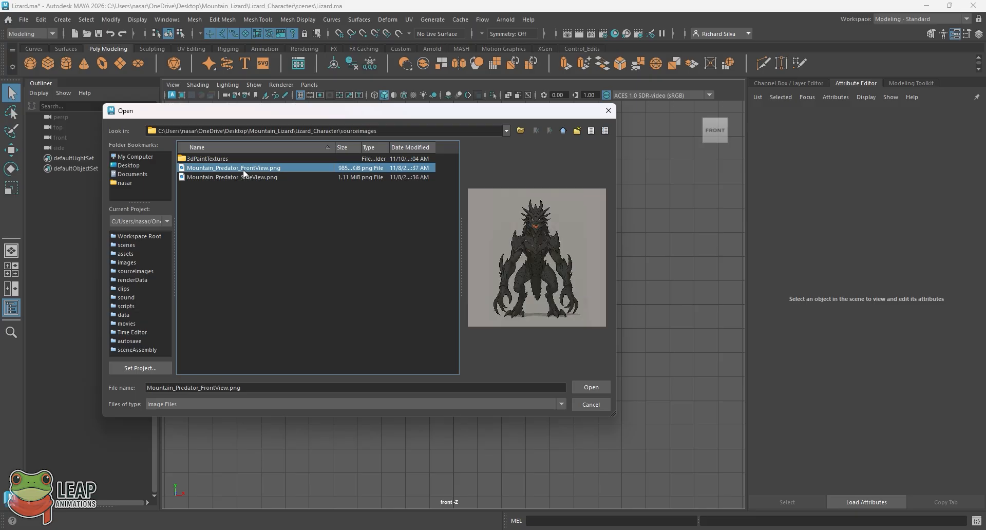
pyautogui.click(590, 388)
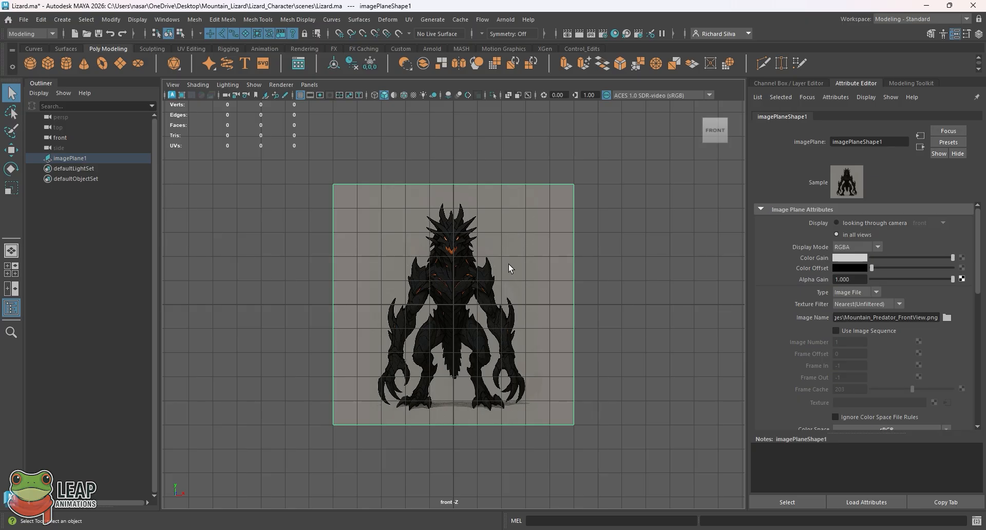
pyautogui.click(16, 269)
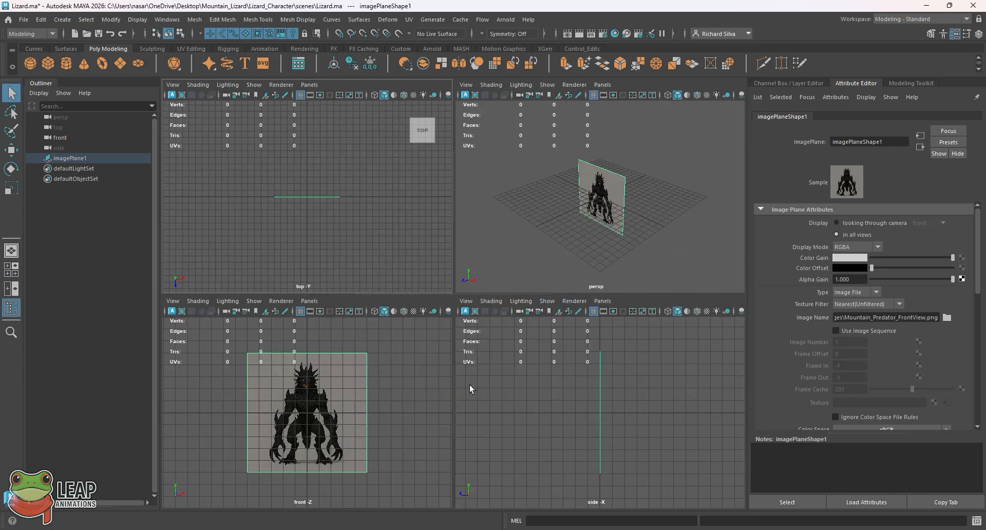
# - Make the side panel active and maximize it to fill the viewport
pyautogui.click(464, 398)
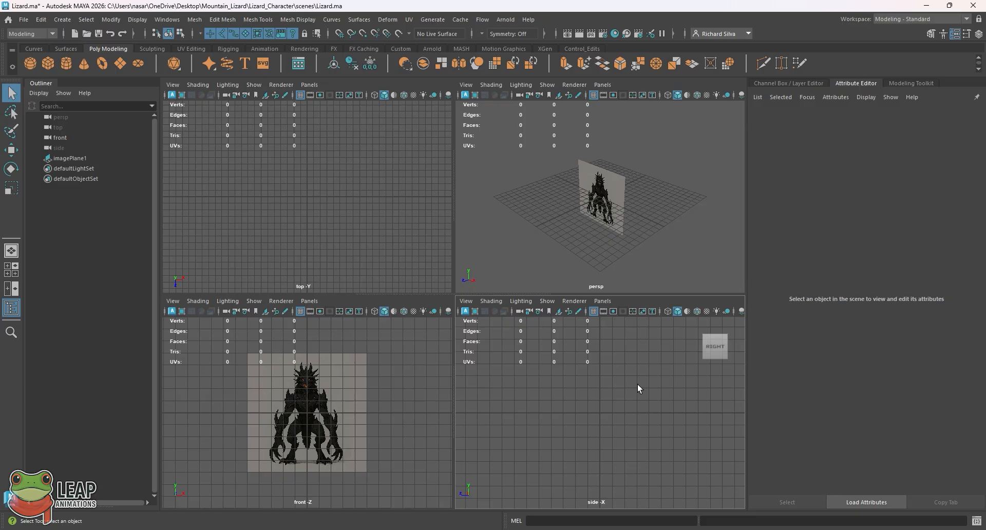
pyautogui.press('space')
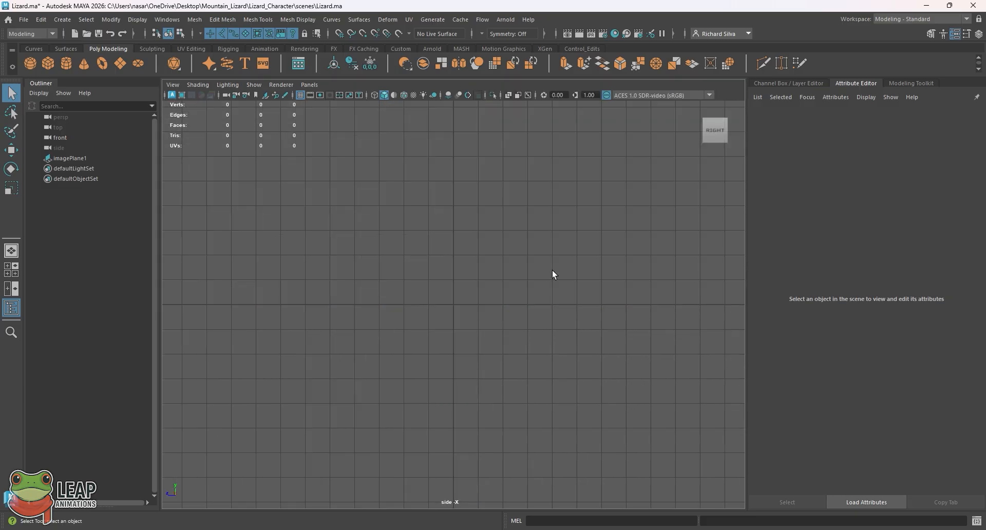
# - Import Mountain_Predator_SideView.png as the side camera's image plane, imagePlane2
pyautogui.click(172, 85)
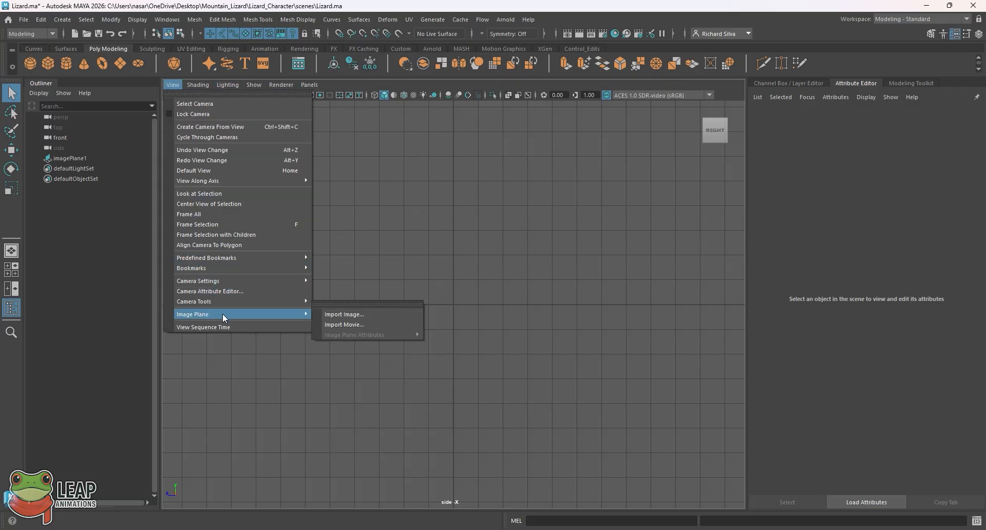
pyautogui.click(392, 317)
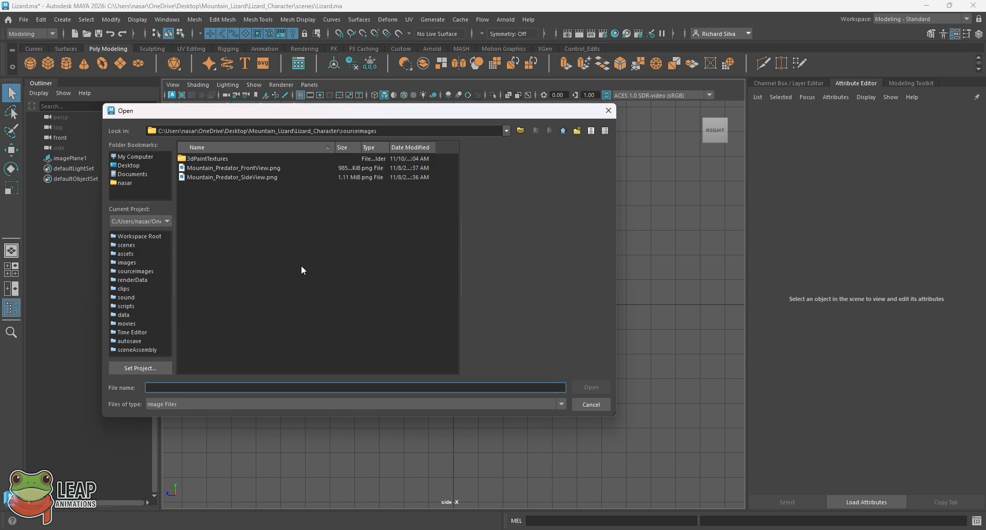
pyautogui.click(259, 177)
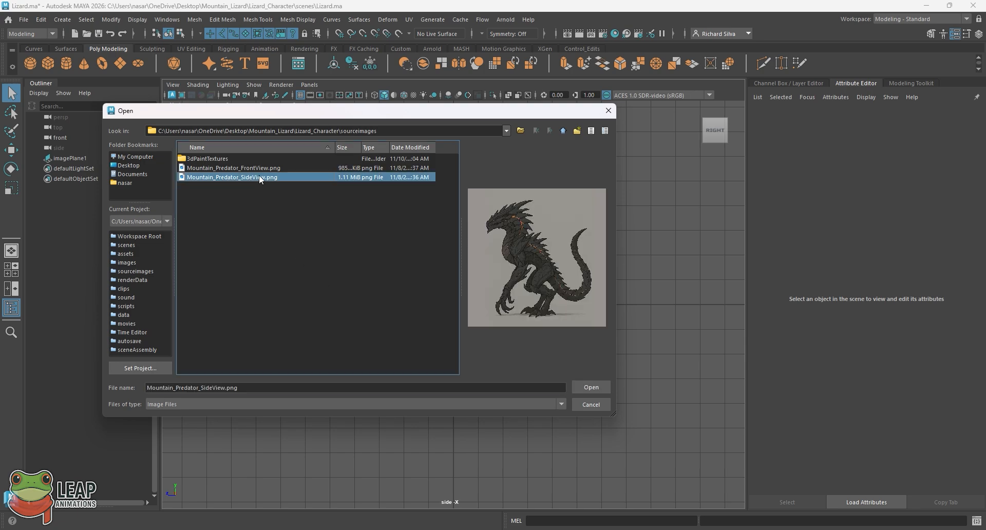
pyautogui.click(600, 388)
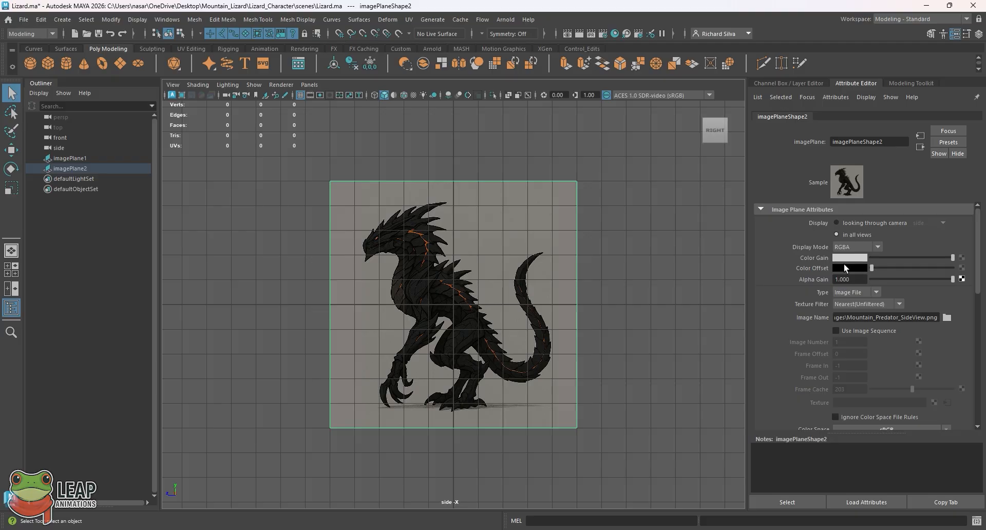
# - Select imagePlane2 and tweak its Color Offset so the side reference is slightly brighter
pyautogui.click(523, 219)
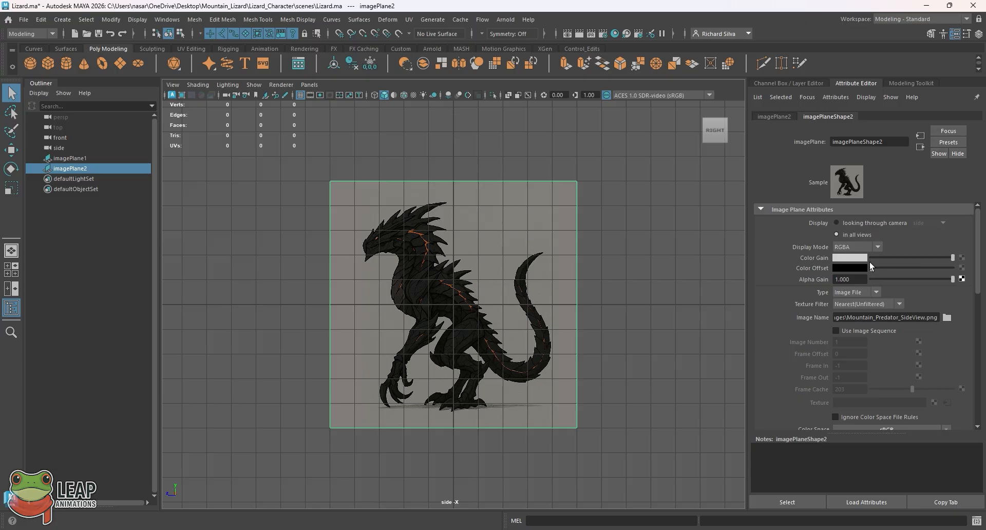
pyautogui.moveTo(871, 269)
pyautogui.mouseDown()
pyautogui.moveTo(900, 270)
pyautogui.moveTo(874, 272)
pyautogui.moveTo(885, 271)
pyautogui.mouseUp()
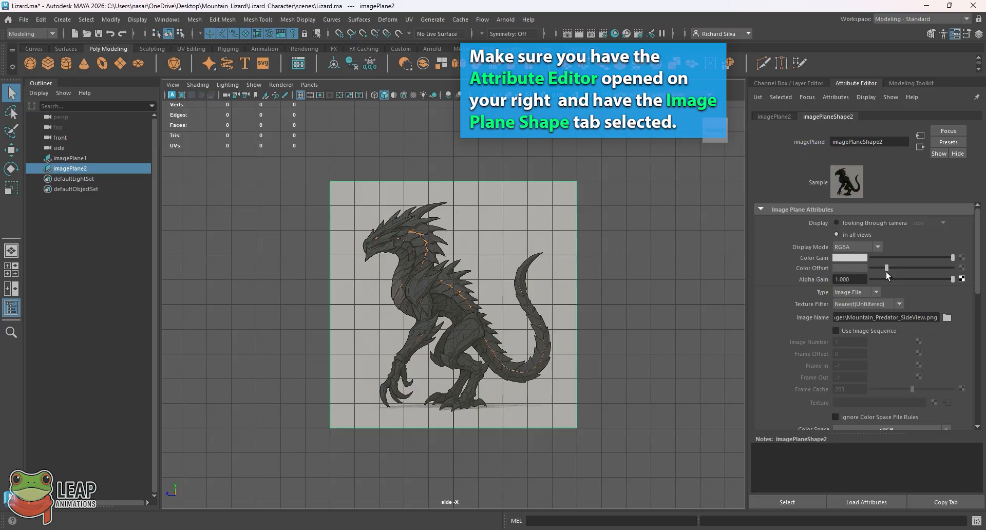
pyautogui.moveTo(884, 271); pyautogui.dragTo(859, 266)
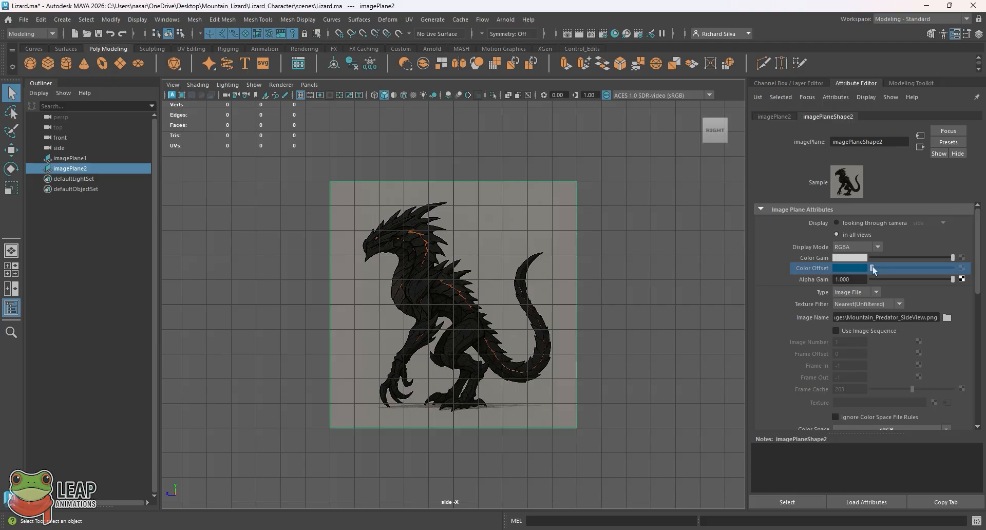
pyautogui.moveTo(873, 267); pyautogui.dragTo(882, 267)
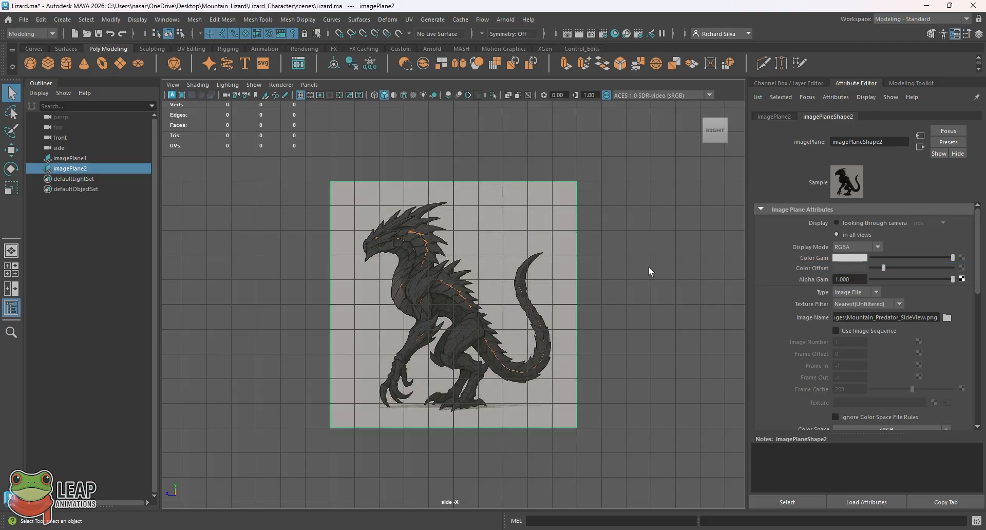
# - Switch to the four-view layout and deselect imagePlane2
pyautogui.press('space')
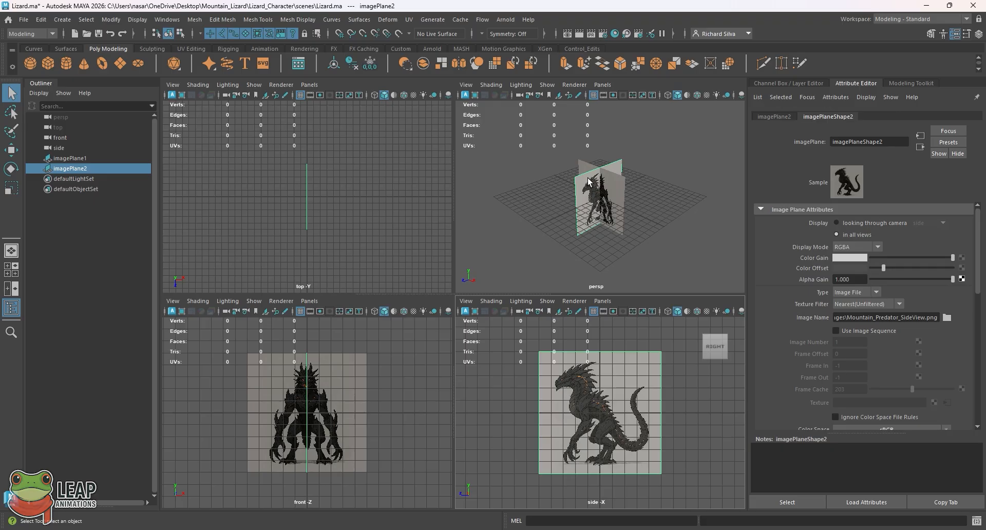
pyautogui.click(645, 243)
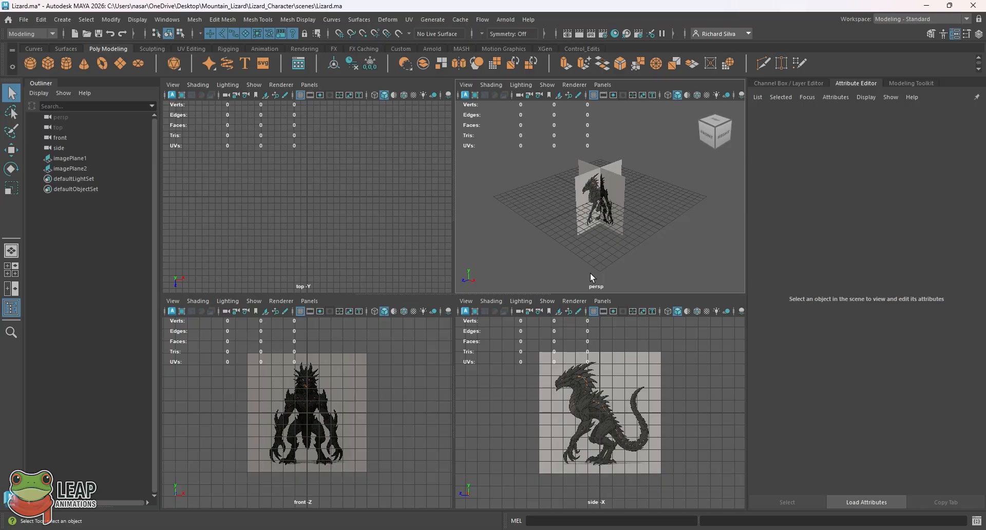
# - Switch to the single perspective layout and tumble closer to the crossed reference planes
pyautogui.click(11, 250)
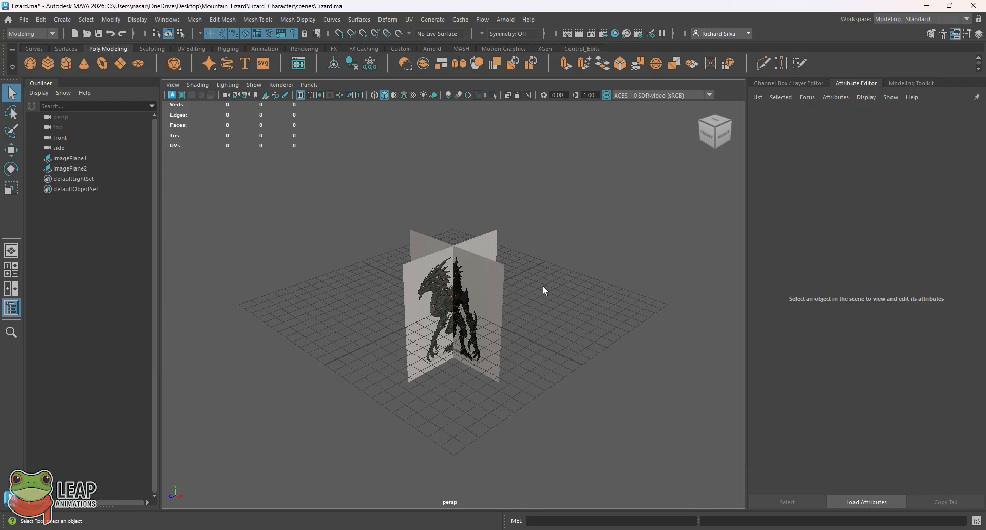
pyautogui.keyDown('alt'); pyautogui.moveTo(522, 267); pyautogui.dragTo(501, 261); pyautogui.keyUp('alt')
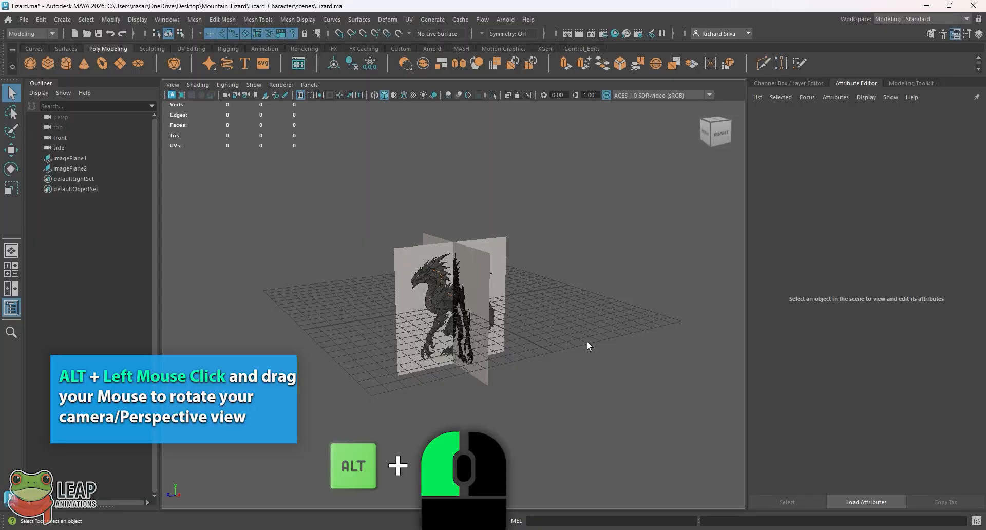
pyautogui.press('alt')
pyautogui.keyDown('alt'); pyautogui.moveTo(501, 381); pyautogui.dragTo(509, 404); pyautogui.keyUp('alt')
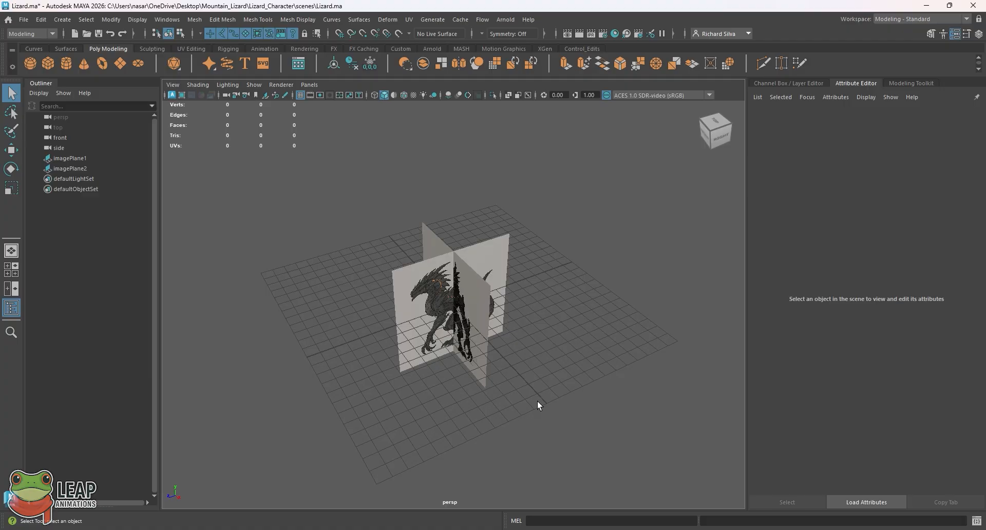
pyautogui.keyDown('alt'); pyautogui.moveTo(534, 385); pyautogui.dragTo(548, 359); pyautogui.keyUp('alt')
pyautogui.keyDown('alt'); pyautogui.moveTo(548, 358); pyautogui.dragTo(680, 407, button='right'); pyautogui.keyUp('alt')
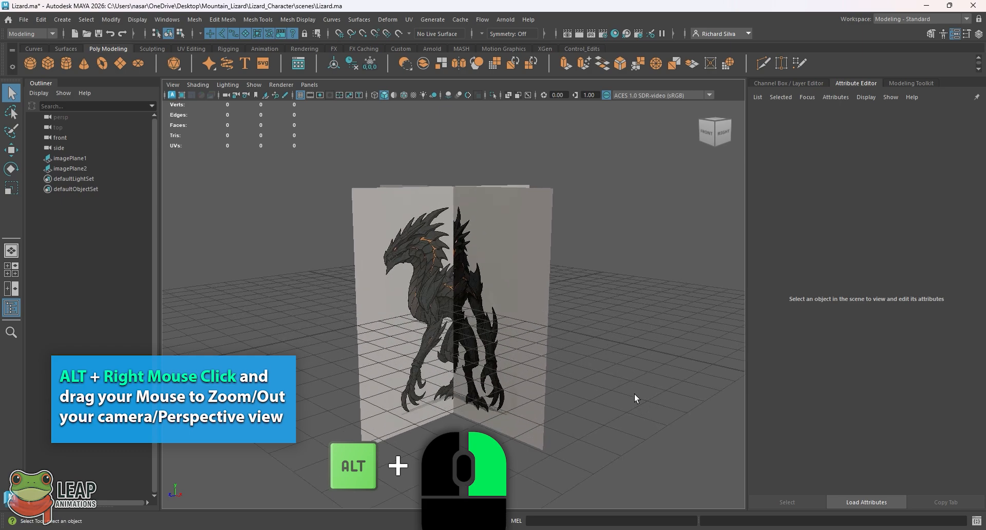
# - Refine the perspective framing and select imagePlane1 to show its attributes
pyautogui.scroll(-2, 634, 398)
pyautogui.scroll(2, 634, 398)
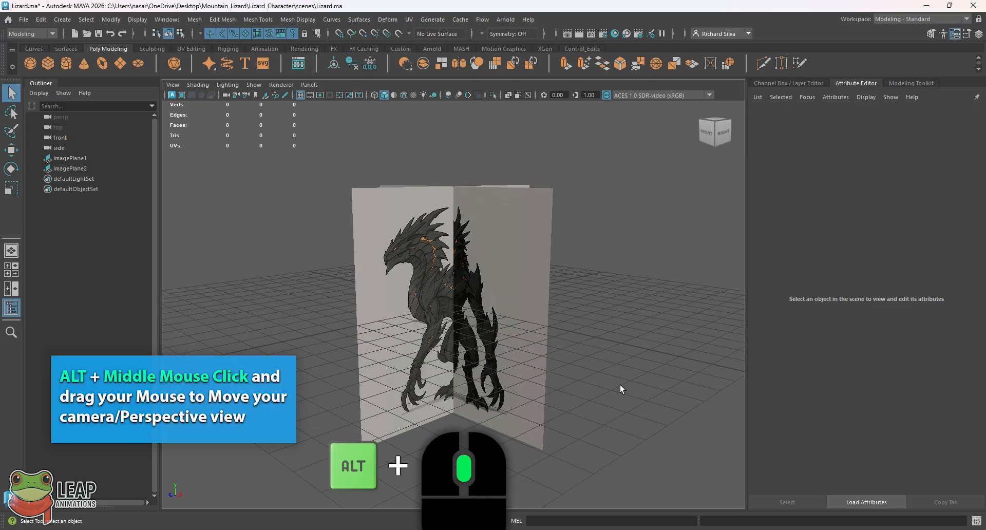
pyautogui.keyDown('alt'); pyautogui.moveTo(620, 388); pyautogui.dragTo(705, 390, button='middle'); pyautogui.keyUp('alt')
pyautogui.keyDown('alt'); pyautogui.moveTo(706, 390); pyautogui.dragTo(610, 403, button='middle'); pyautogui.keyUp('alt')
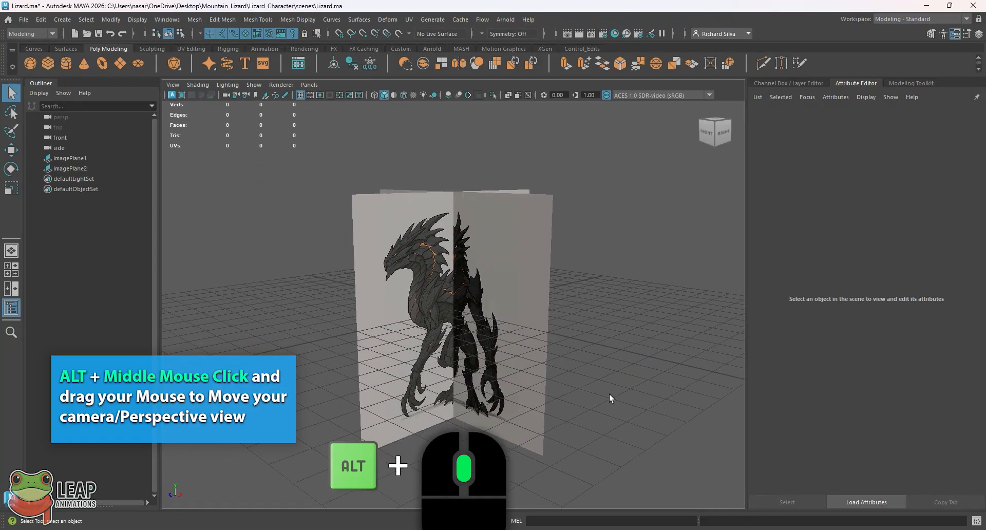
pyautogui.keyDown('alt'); pyautogui.moveTo(607, 375); pyautogui.dragTo(591, 325); pyautogui.keyUp('alt')
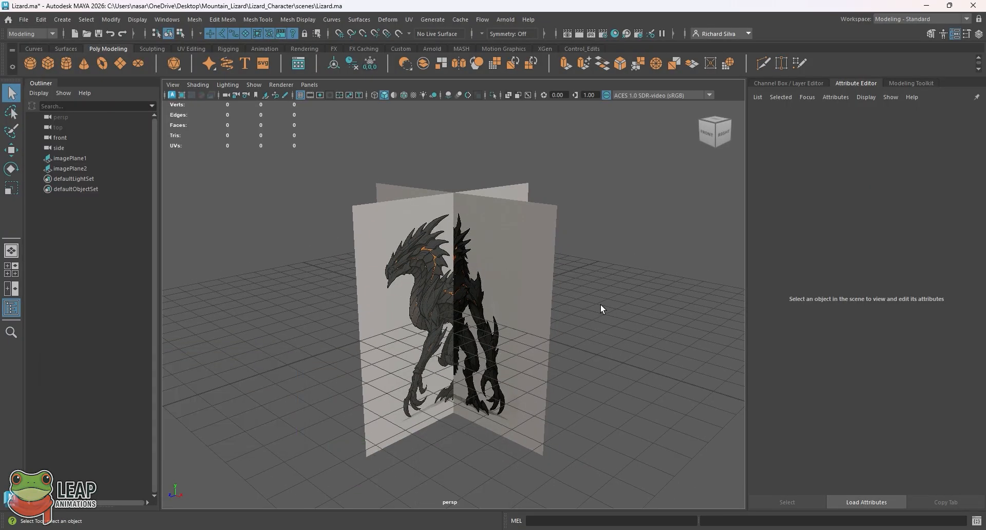
pyautogui.keyDown('alt'); pyautogui.moveTo(598, 291); pyautogui.dragTo(562, 287); pyautogui.keyUp('alt')
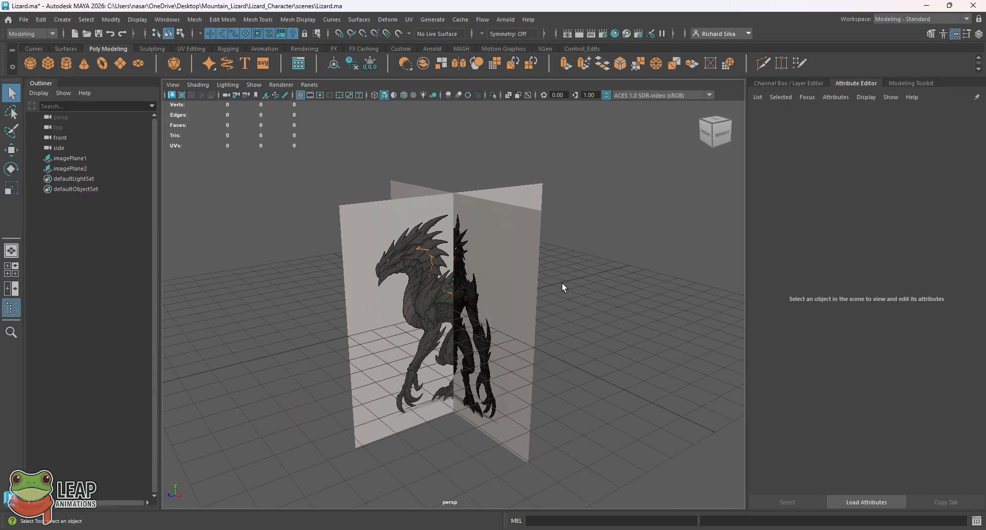
pyautogui.click(499, 304)
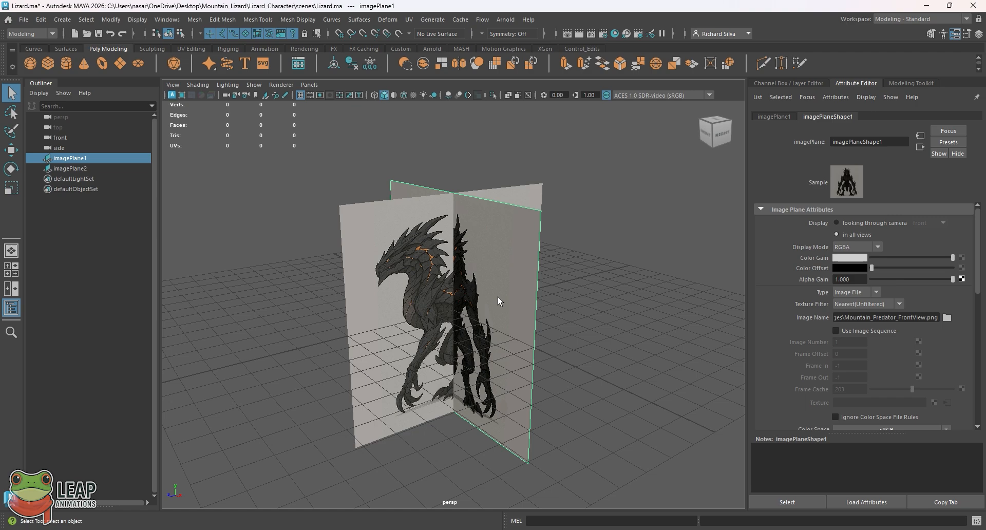
# - Orbit the perspective view slightly and reselect the front-view plane, imagePlane1
pyautogui.keyDown('alt'); pyautogui.moveTo(497, 298); pyautogui.dragTo(543, 268); pyautogui.keyUp('alt')
pyautogui.click(630, 244)
pyautogui.click(551, 279)
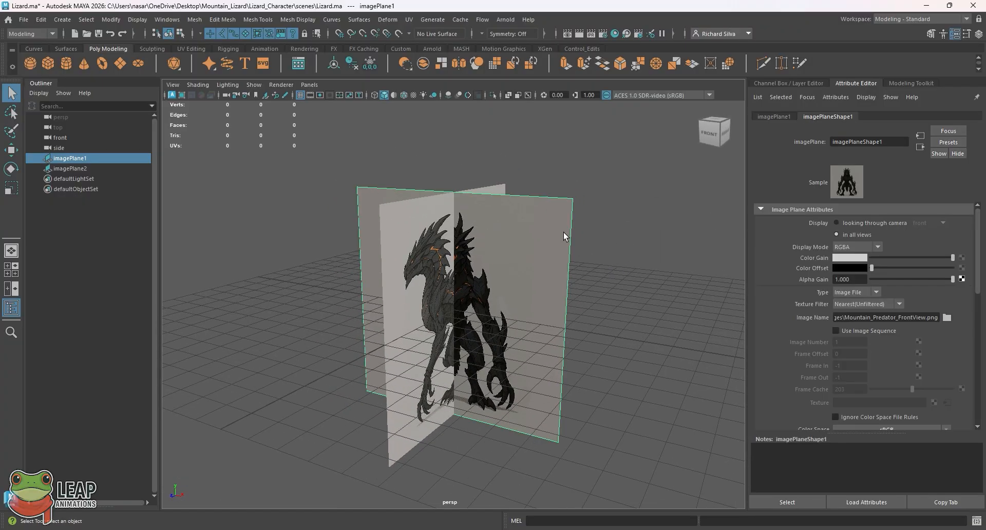
pyautogui.keyDown('alt'); pyautogui.moveTo(564, 236); pyautogui.dragTo(561, 242); pyautogui.keyUp('alt')
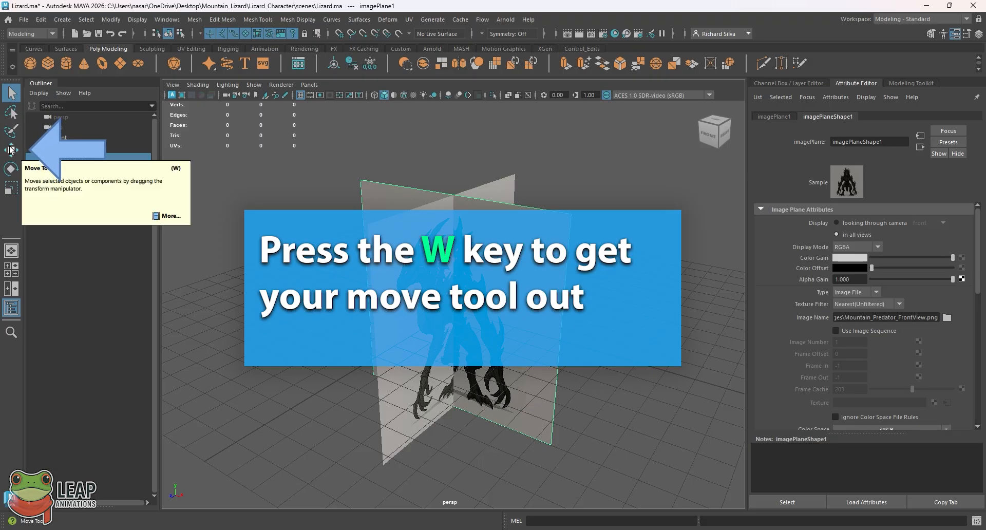
# - With the Move tool, slide imagePlane1 back along Z behind the side-view plane
pyautogui.press('w')
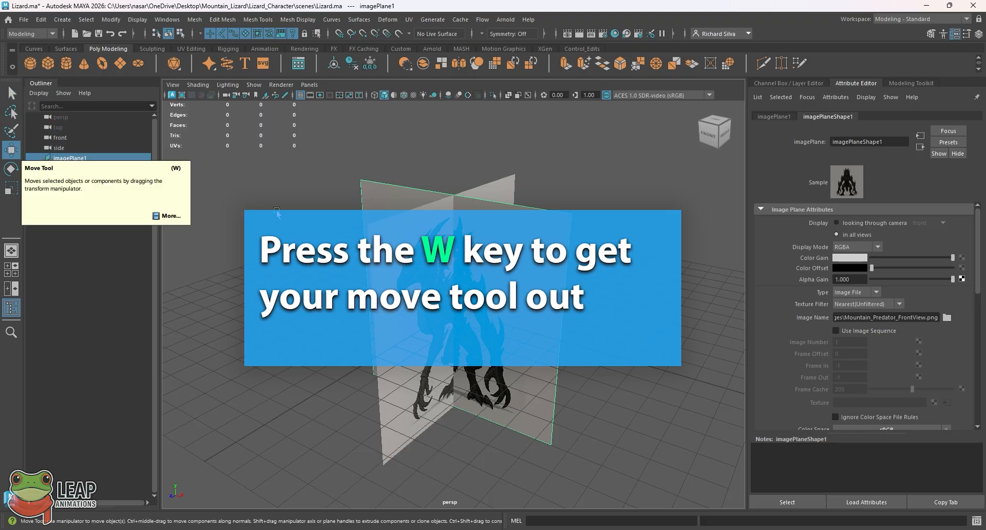
pyautogui.click(605, 286)
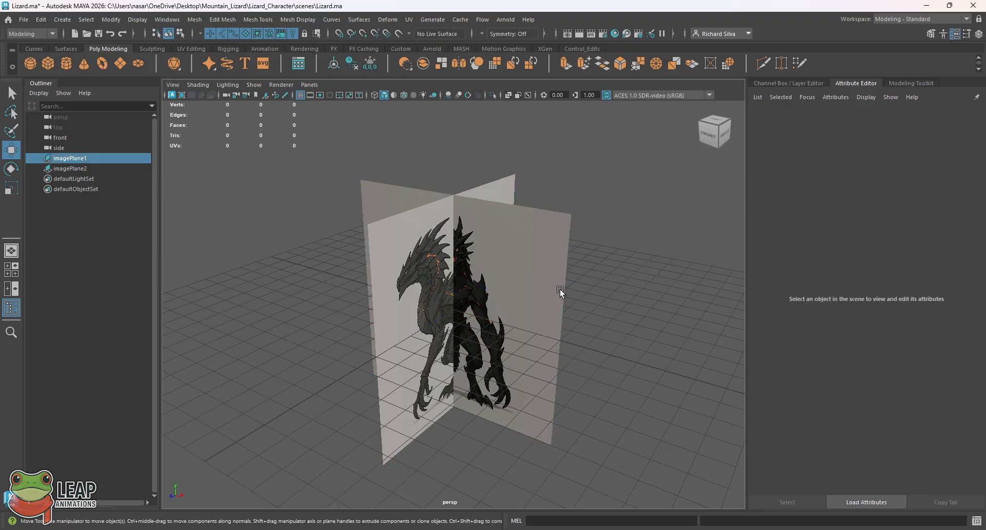
pyautogui.click(477, 304)
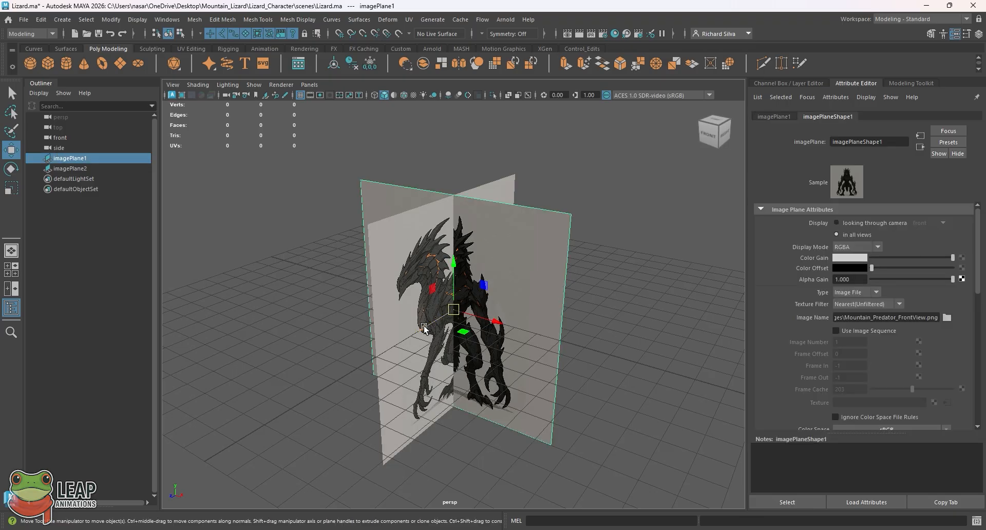
pyautogui.keyDown('alt'); pyautogui.moveTo(428, 325); pyautogui.dragTo(467, 328); pyautogui.keyUp('alt')
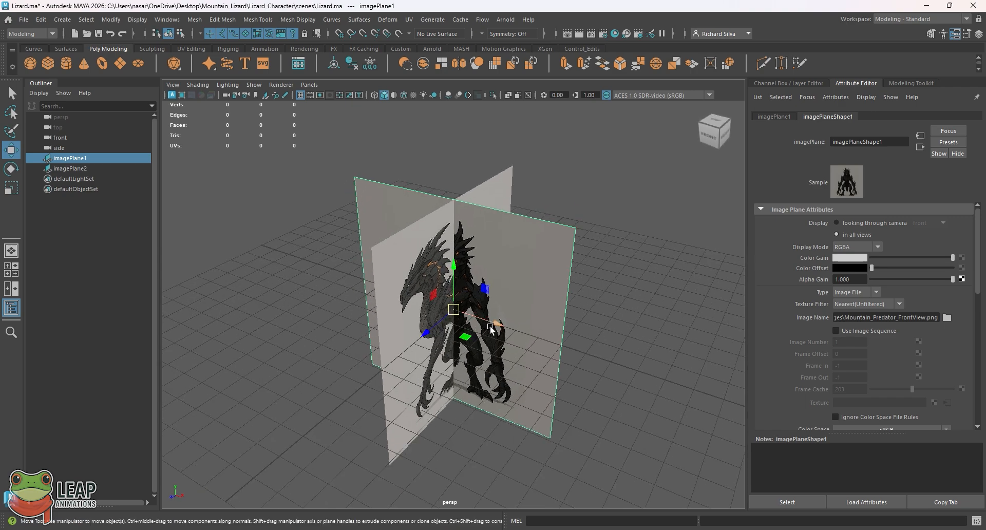
pyautogui.moveTo(533, 285)
pyautogui.keyDown('alt'); pyautogui.mouseDown()
pyautogui.moveTo(552, 280)
pyautogui.moveTo(533, 282)
pyautogui.mouseUp(); pyautogui.keyUp('alt')
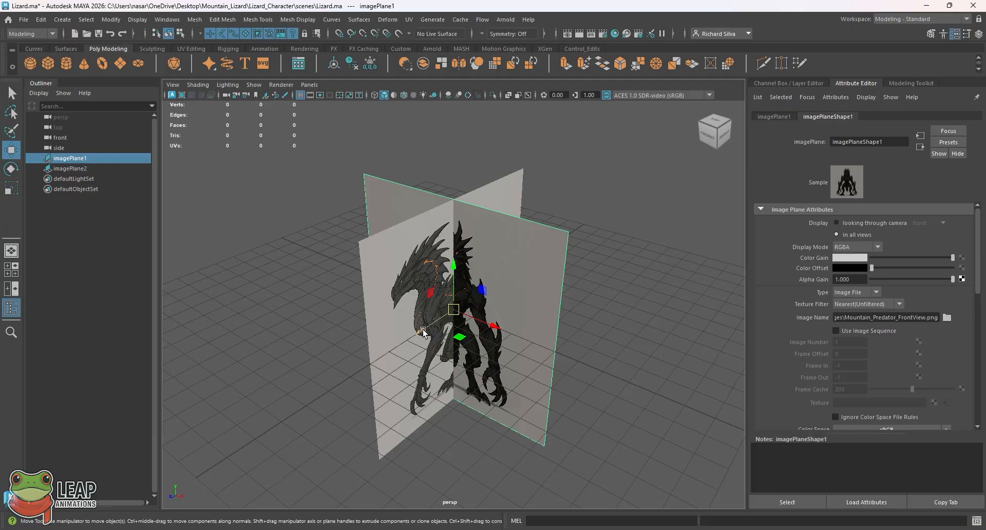
pyautogui.moveTo(422, 330); pyautogui.dragTo(531, 263)
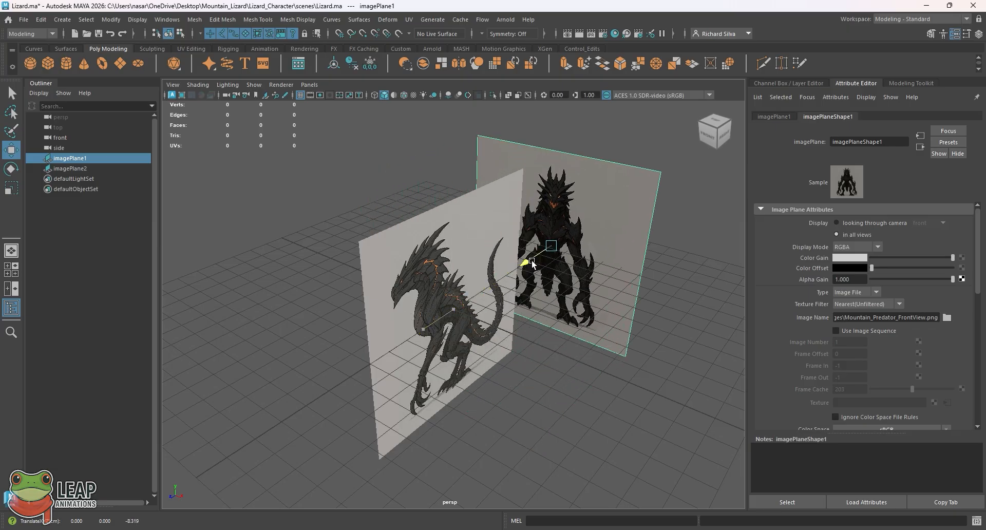
pyautogui.keyDown('alt'); pyautogui.moveTo(532, 263); pyautogui.dragTo(476, 304); pyautogui.keyUp('alt')
pyautogui.click(477, 304)
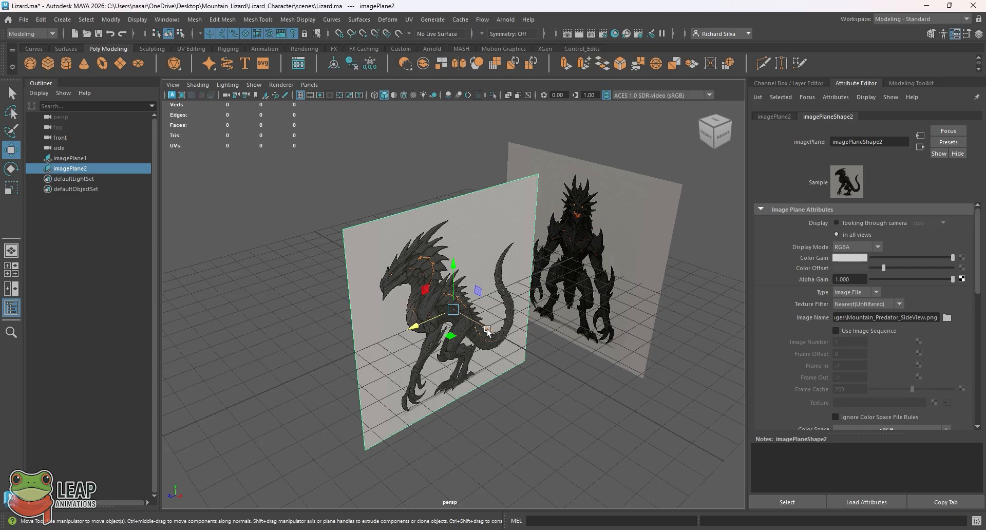
# - Move imagePlane2 left along X, away from the front plane, then return to four views
pyautogui.moveTo(487, 331); pyautogui.dragTo(433, 300)
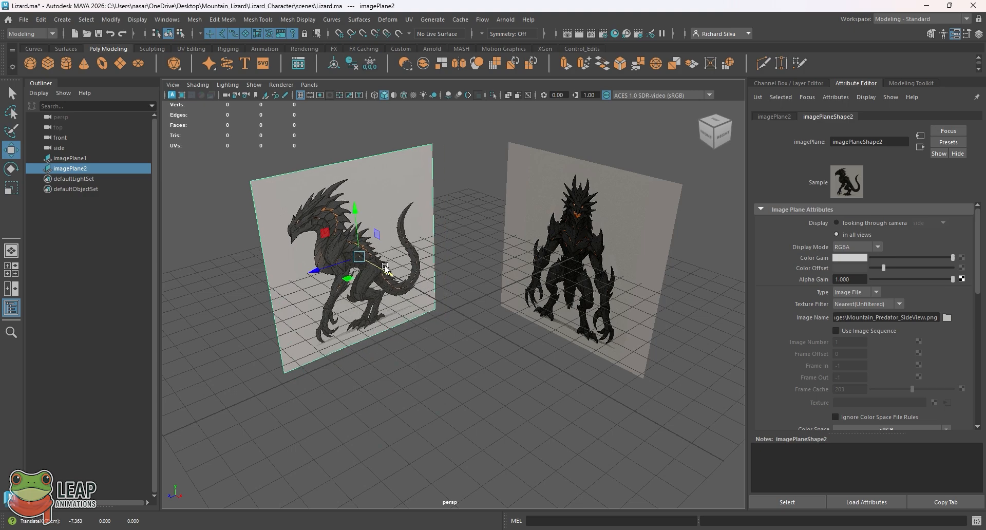
pyautogui.click(451, 315)
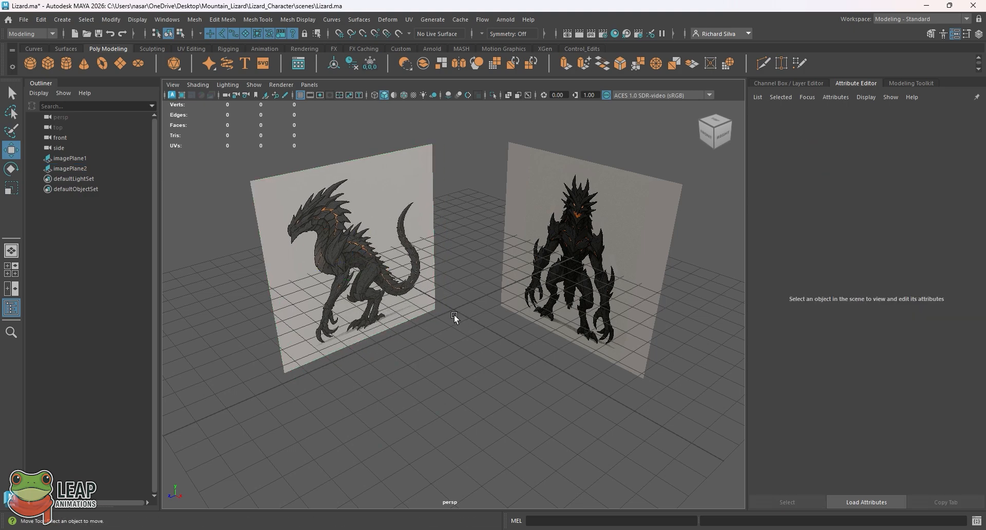
pyautogui.keyDown('alt'); pyautogui.moveTo(472, 312); pyautogui.dragTo(444, 302); pyautogui.keyUp('alt')
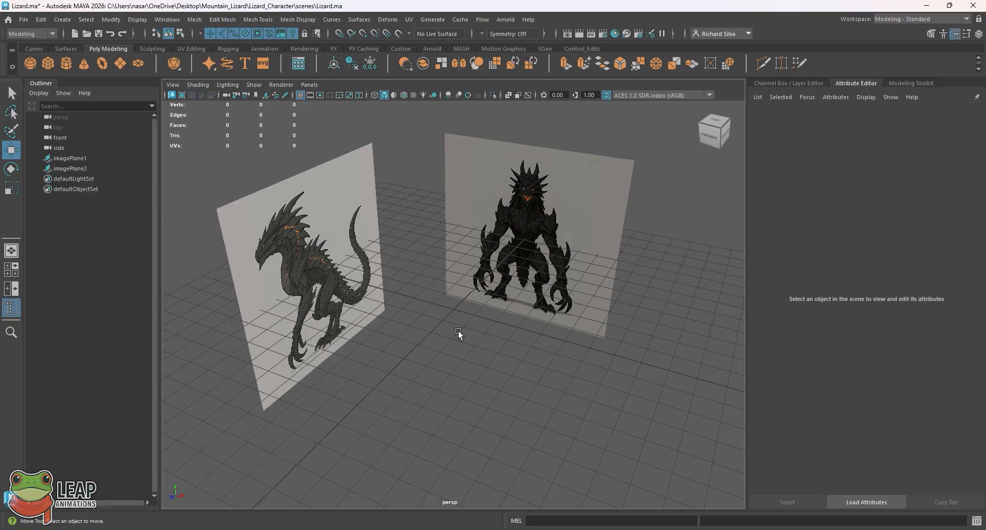
pyautogui.press('space')
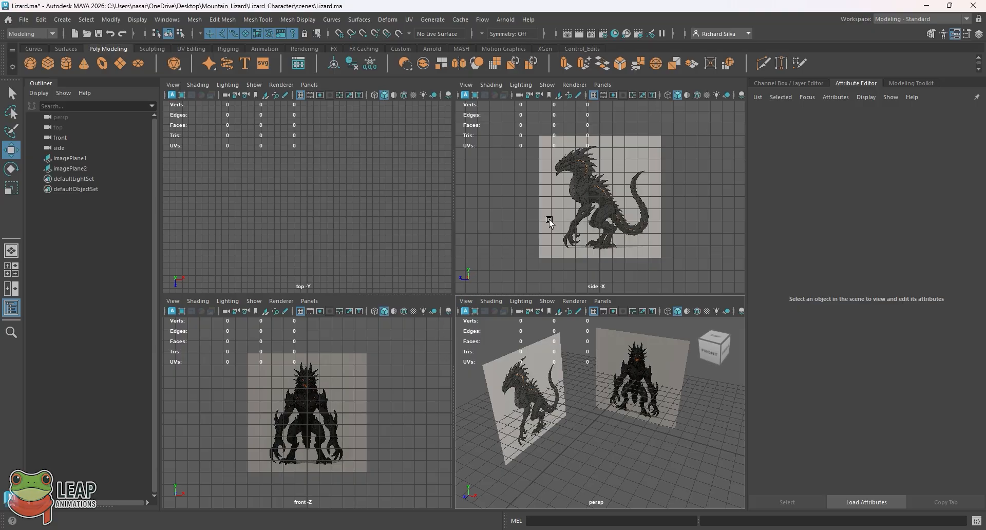
# - Maximize the perspective panel again and tumble around the separated planes
pyautogui.press('space')
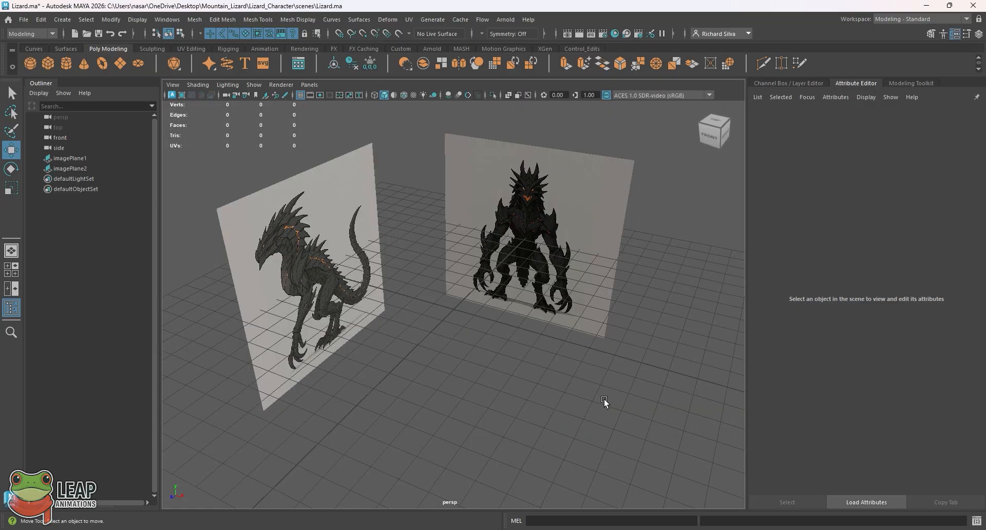
pyautogui.moveTo(486, 324)
pyautogui.keyDown('alt'); pyautogui.mouseDown()
pyautogui.moveTo(477, 309)
pyautogui.moveTo(467, 319)
pyautogui.mouseUp(); pyautogui.keyUp('alt')
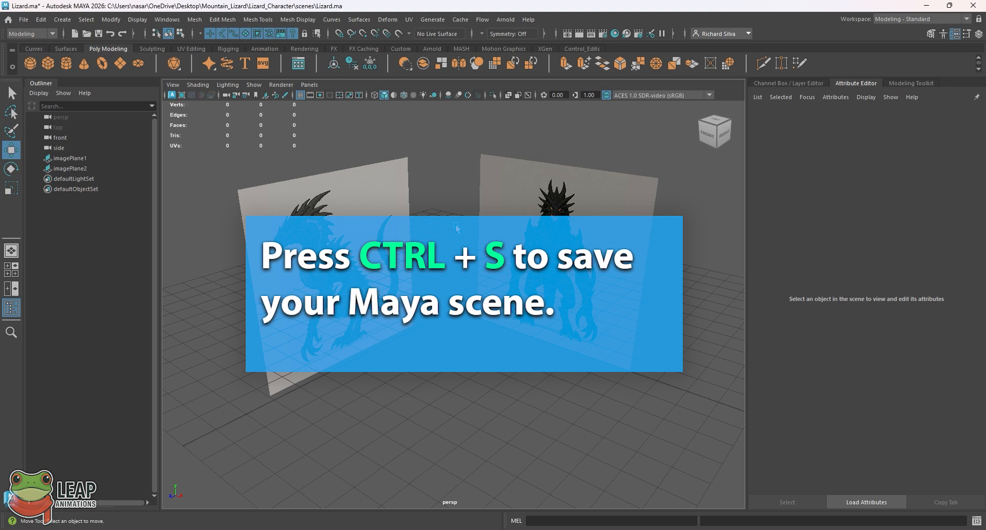
# - Save Lizard.ma using Ctrl+S and File > Save Scene
pyautogui.hotkey('ctrl', 's')
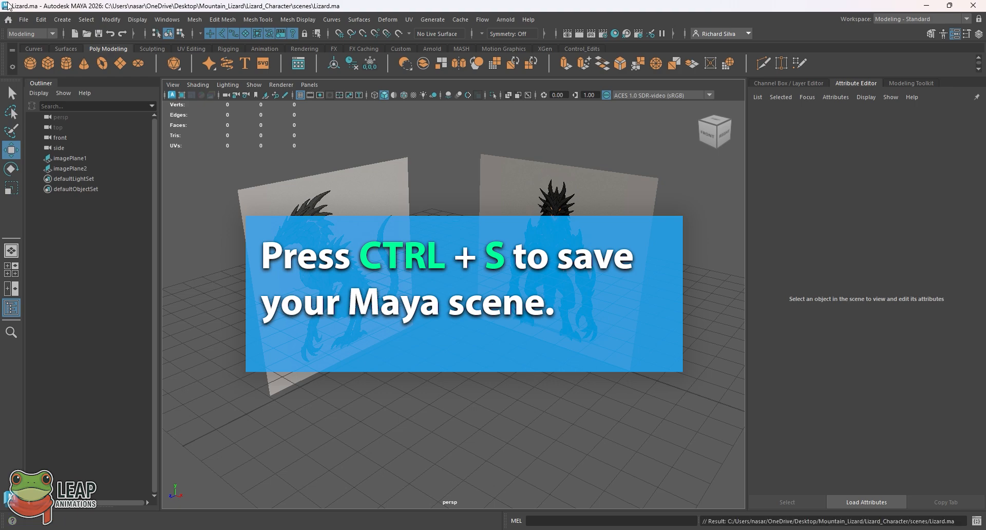
pyautogui.click(23, 19)
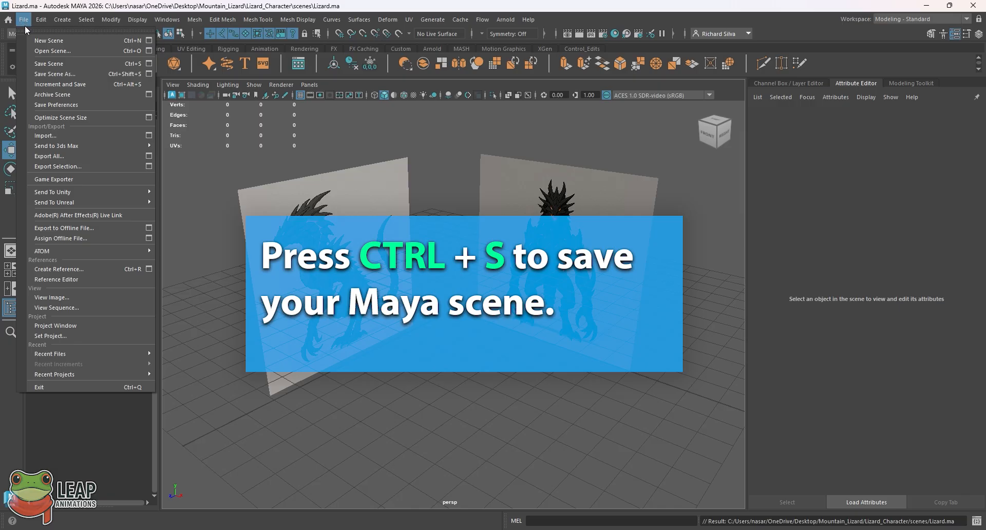
pyautogui.click(49, 63)
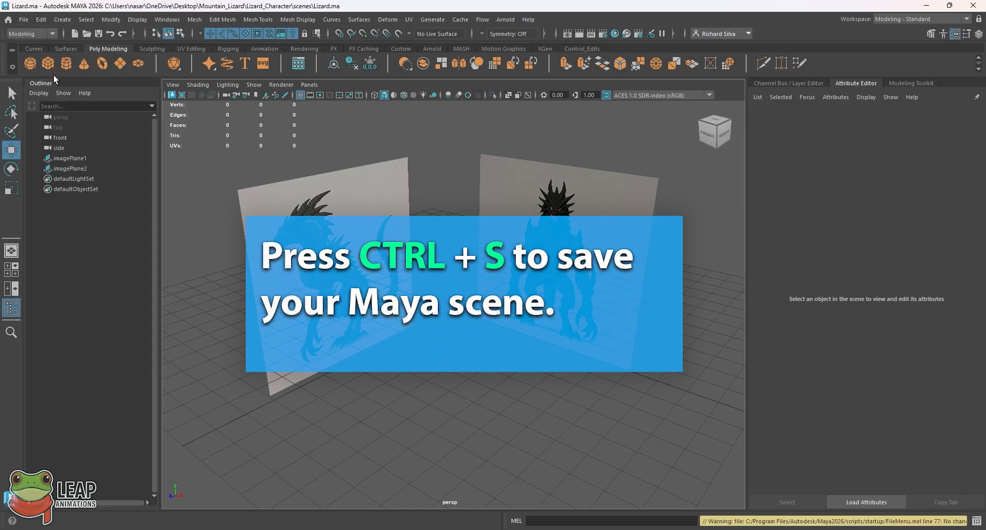